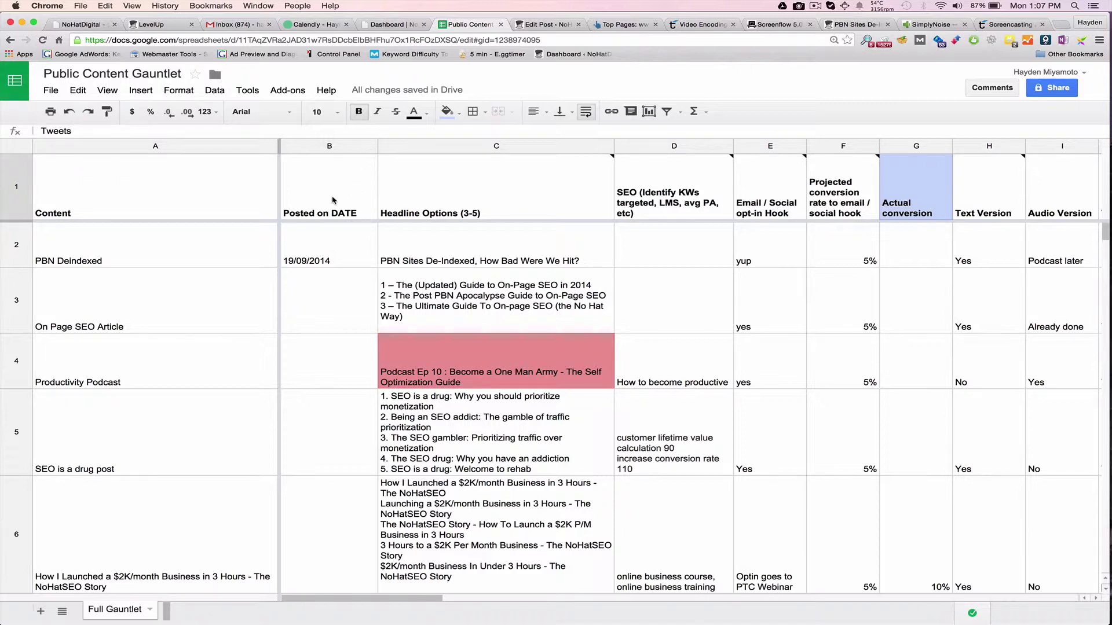
Review the Content and Posted on DATE columns for the PBN Deindexed entry
{"action": "left_click", "coordinate": [95, 250]}
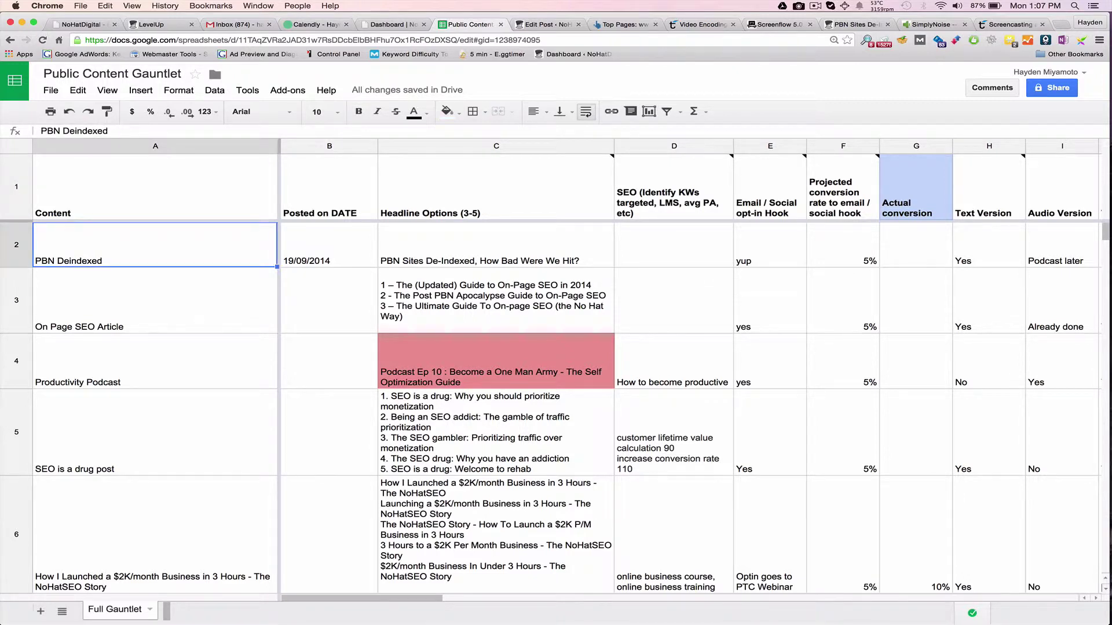
{"action": "key", "text": "Up"}
{"action": "key", "text": "Right"}
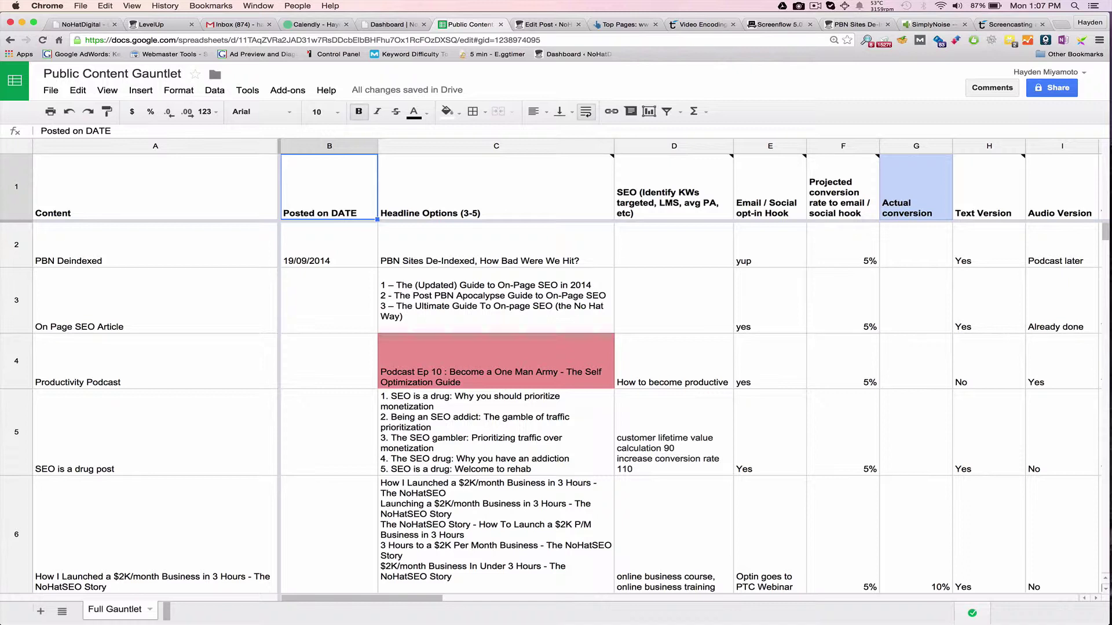
{"action": "left_click", "coordinate": [329, 245]}
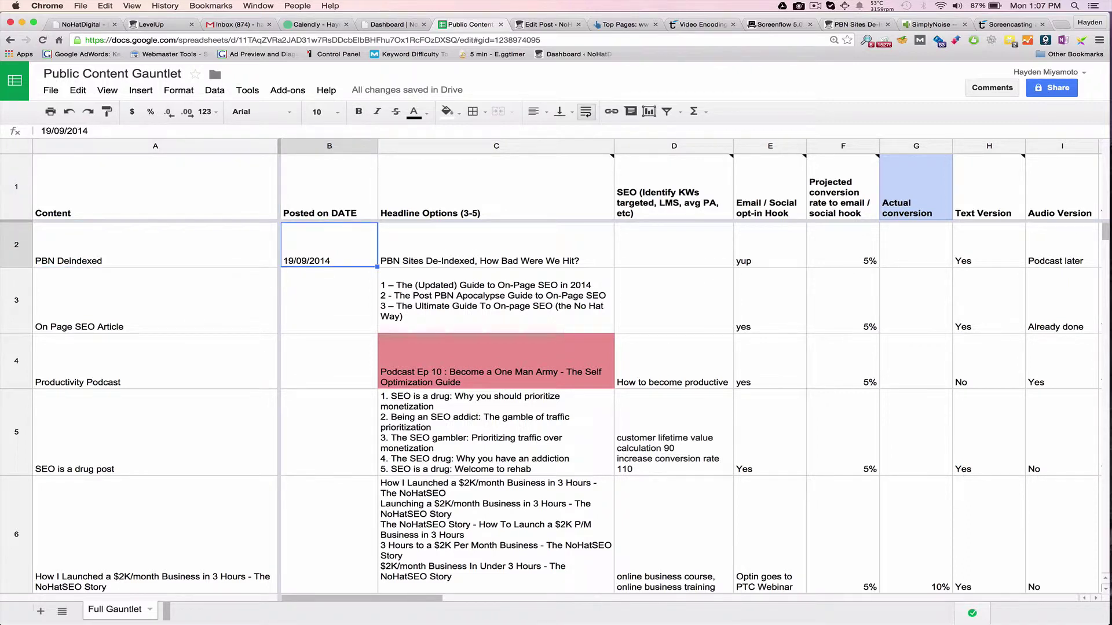
{"action": "key", "text": "Up"}
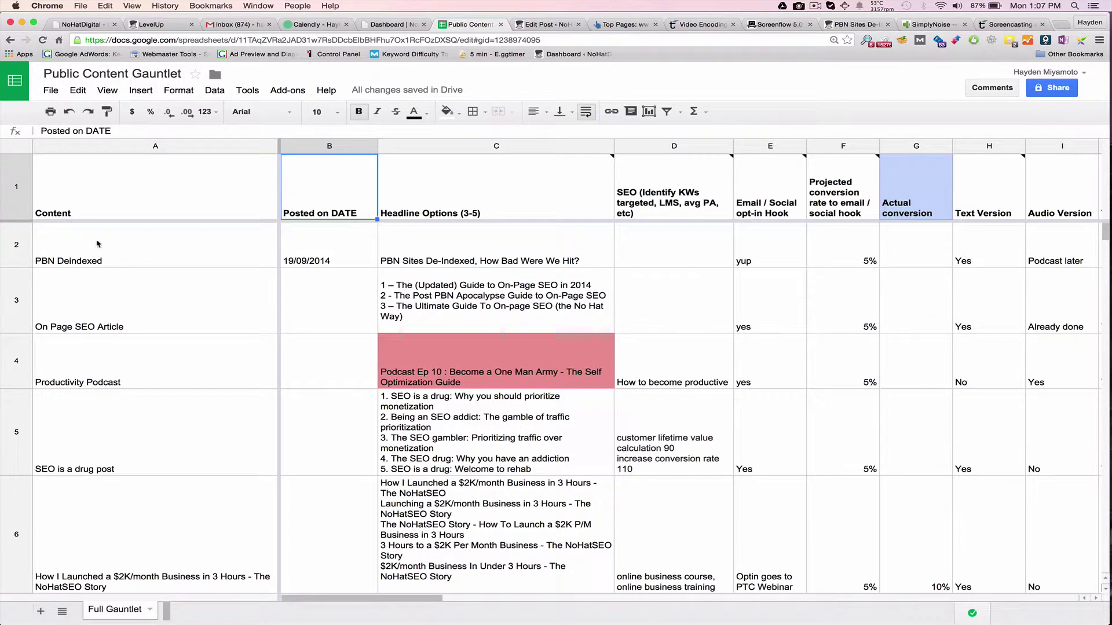
Examine the Headline Options (3-5) column, comparing the headline ideas for the PBN Deindexed and On Page SEO Article rows
{"action": "key", "text": "Right"}
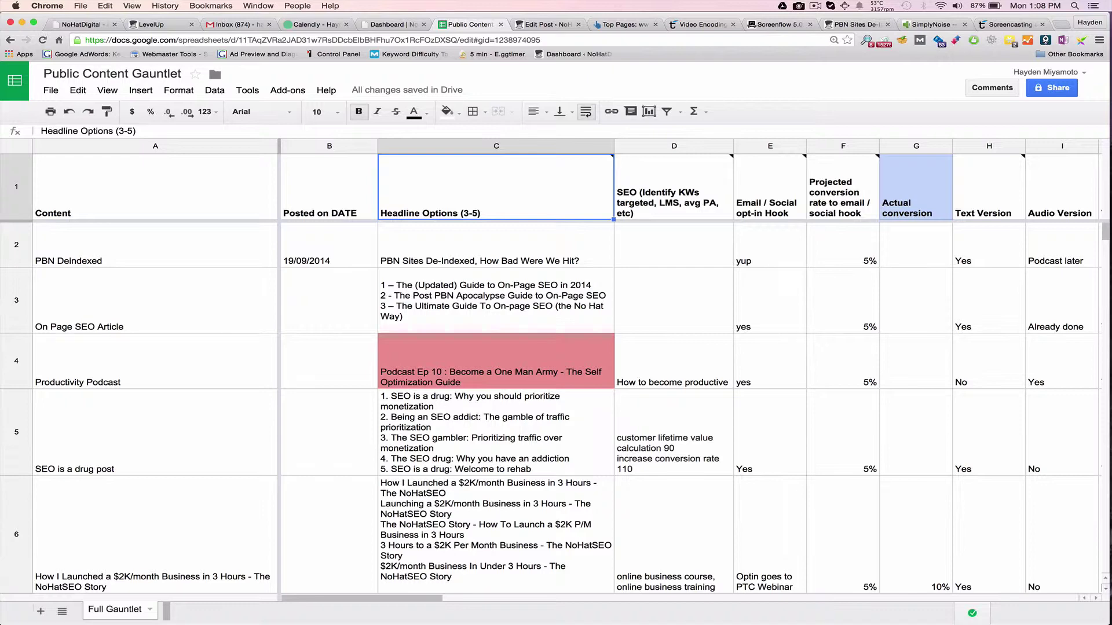
{"action": "left_click", "coordinate": [496, 245]}
{"action": "key", "text": "Down"}
{"action": "key", "text": "Down"}
{"action": "key", "text": "Down"}
{"action": "key", "text": "Down"}
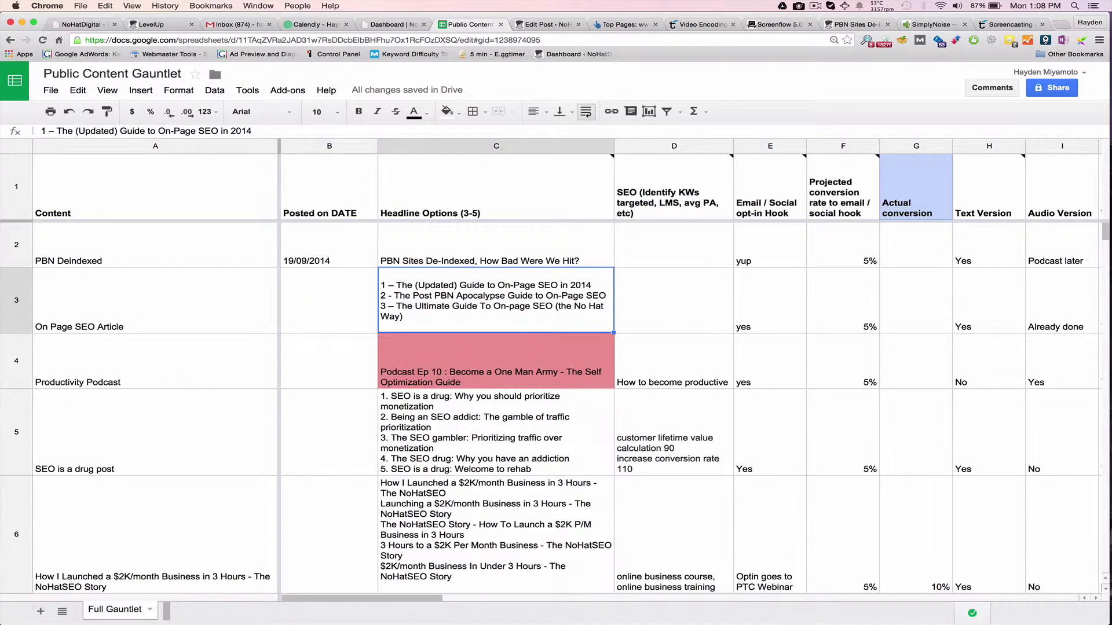
{"action": "key", "text": "Up"}
{"action": "key", "text": "Up"}
{"action": "key", "text": "Up"}
{"action": "key", "text": "Up"}
{"action": "key", "text": "Up"}
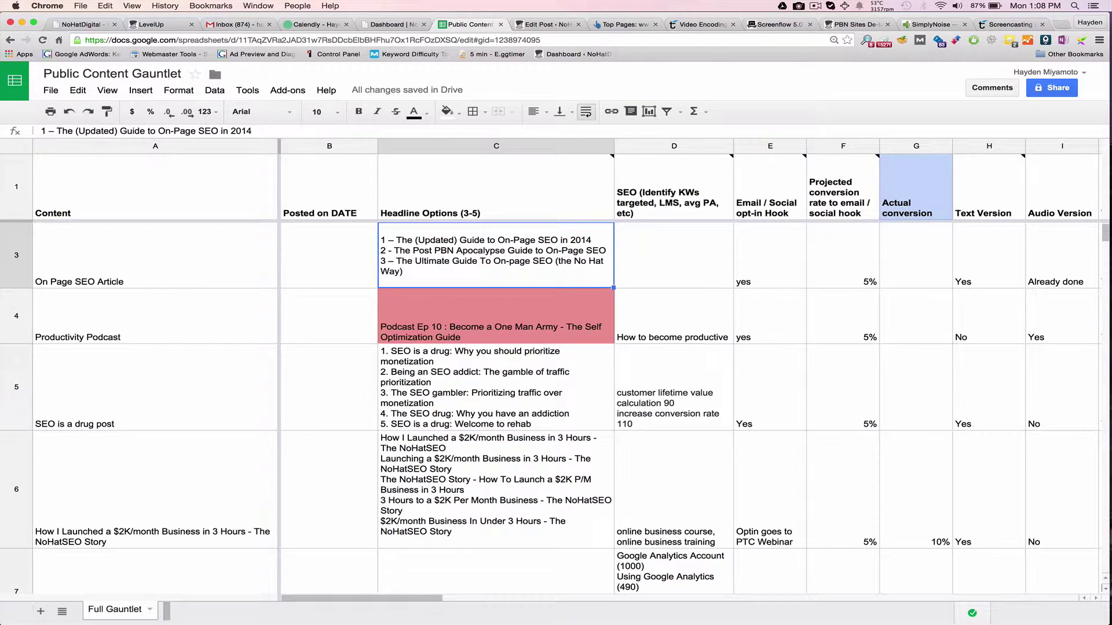
{"action": "left_click", "coordinate": [496, 245]}
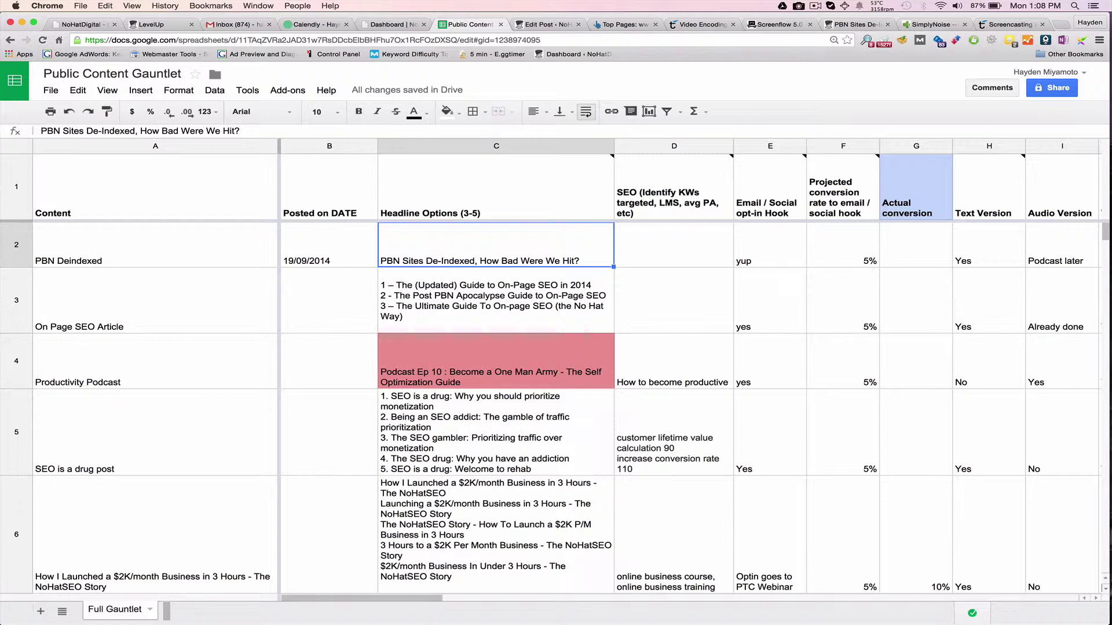
{"action": "key", "text": "Down"}
{"action": "key", "text": "Up"}
{"action": "key", "text": "Down"}
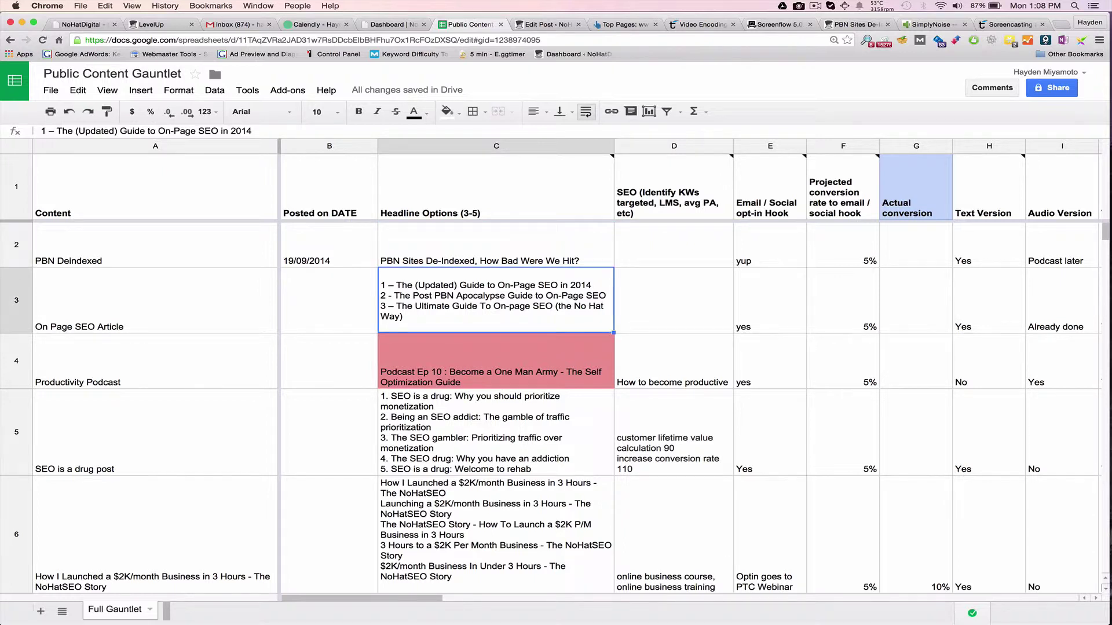
{"action": "key", "text": "Up"}
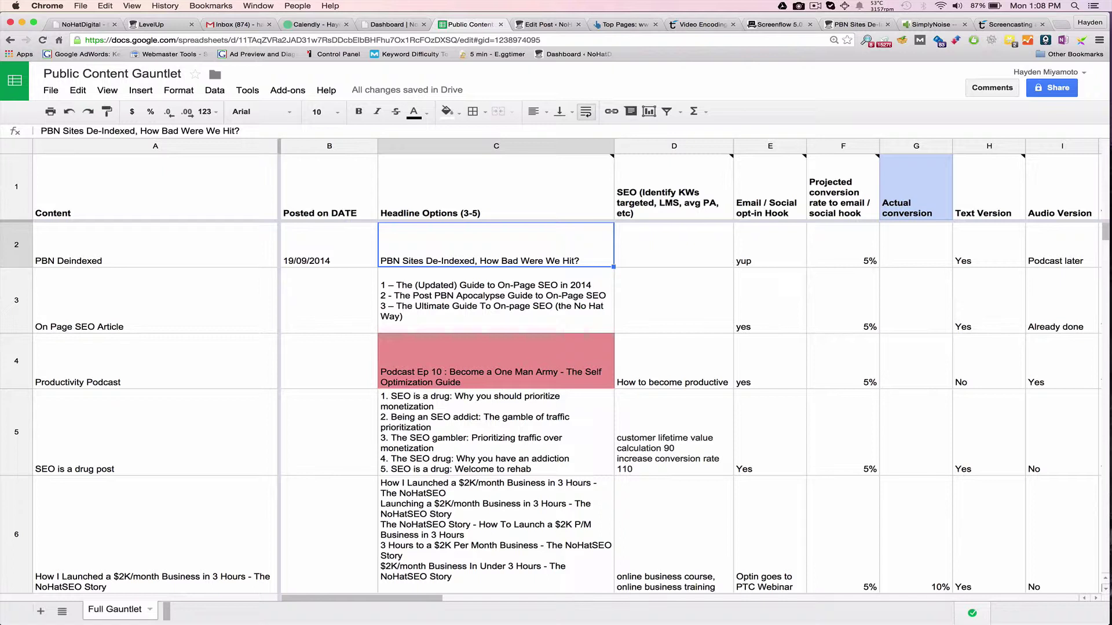
{"action": "left_click", "coordinate": [496, 187]}
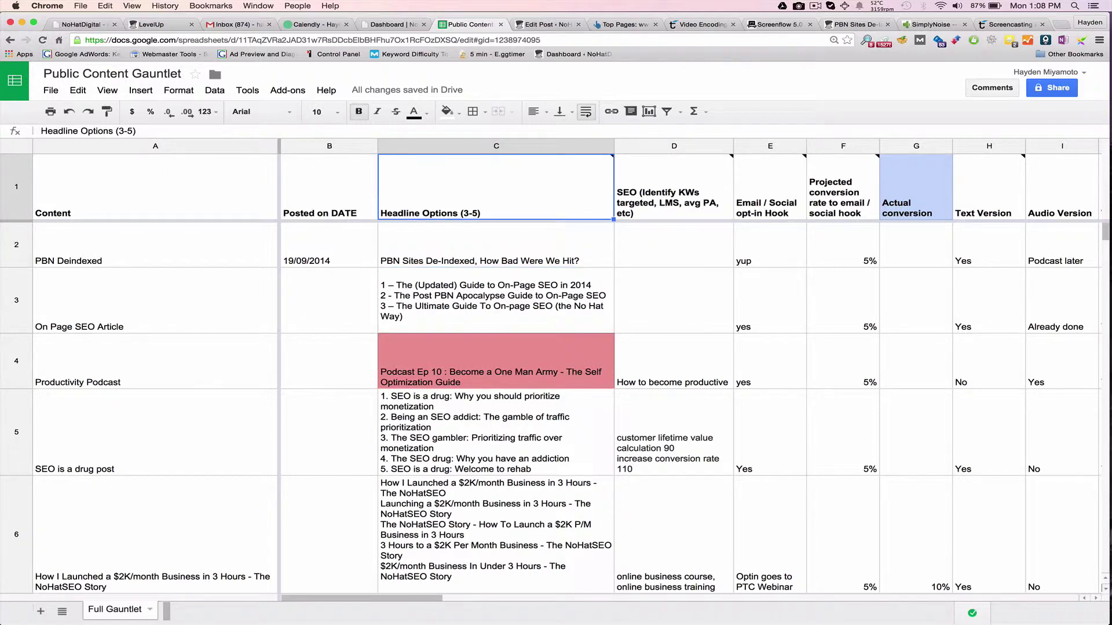
{"action": "left_click", "coordinate": [496, 245]}
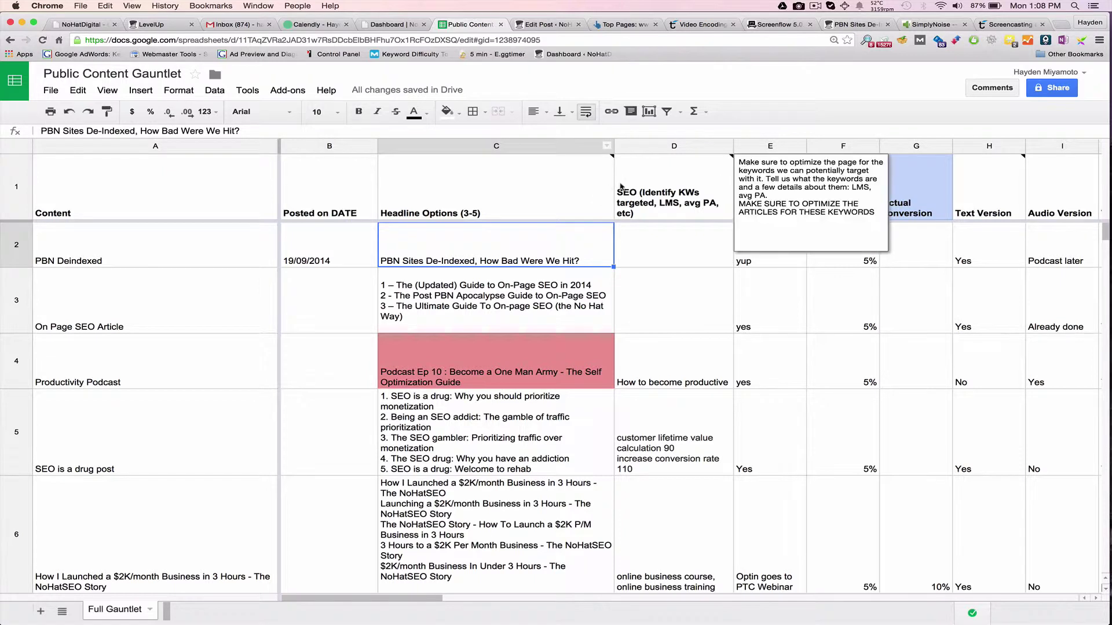
Read the note on the SEO column header and check the PBN Deindexed row's headline against its SEO keyword cell
{"action": "mouse_move", "coordinate": [616, 190]}
{"action": "left_click", "coordinate": [636, 247]}
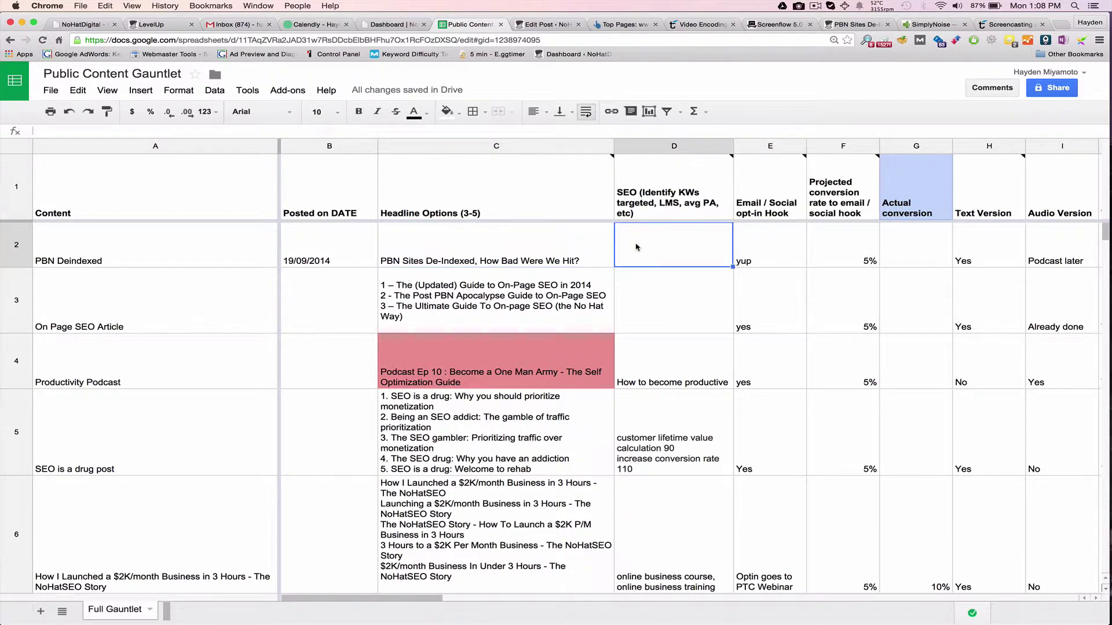
{"action": "key", "text": "Left"}
{"action": "key", "text": "Right"}
{"action": "key", "text": "Left"}
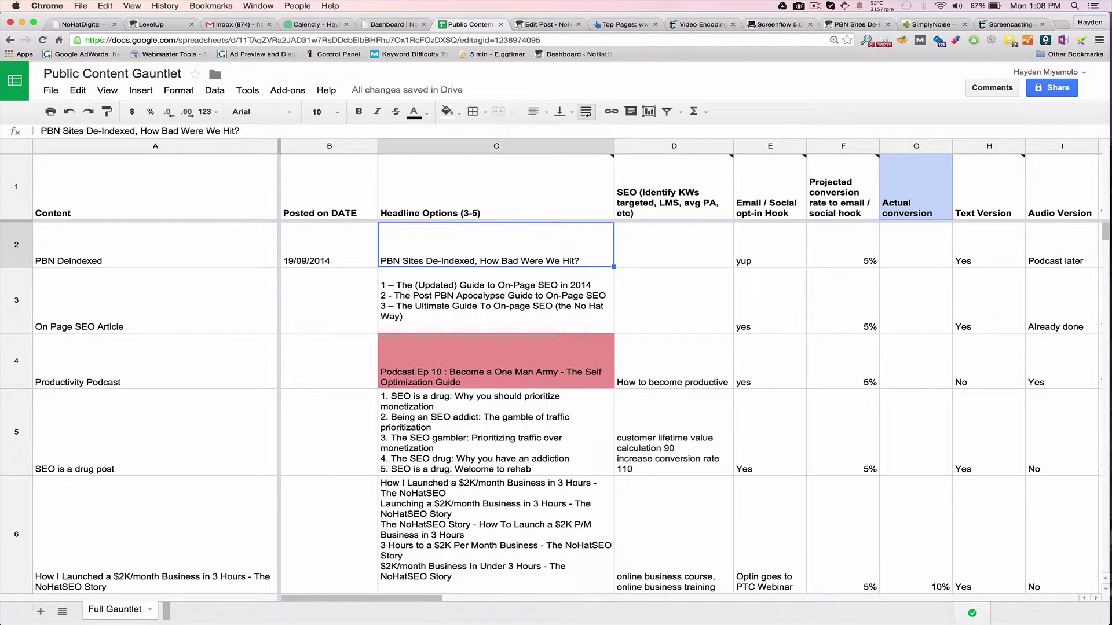
{"action": "key", "text": "Right"}
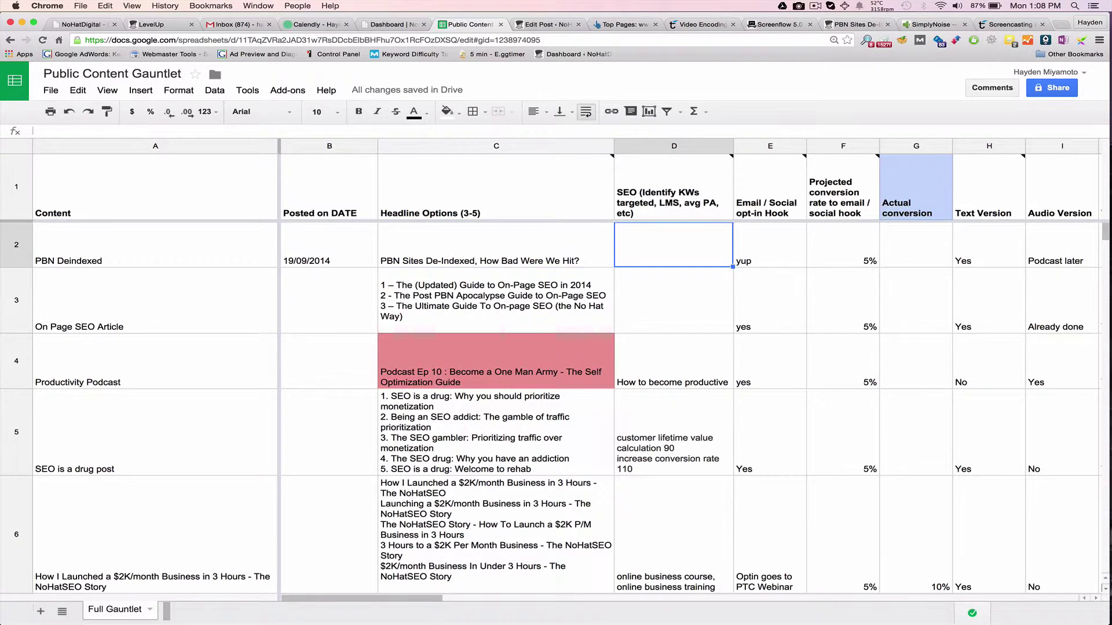
{"action": "key", "text": "Left"}
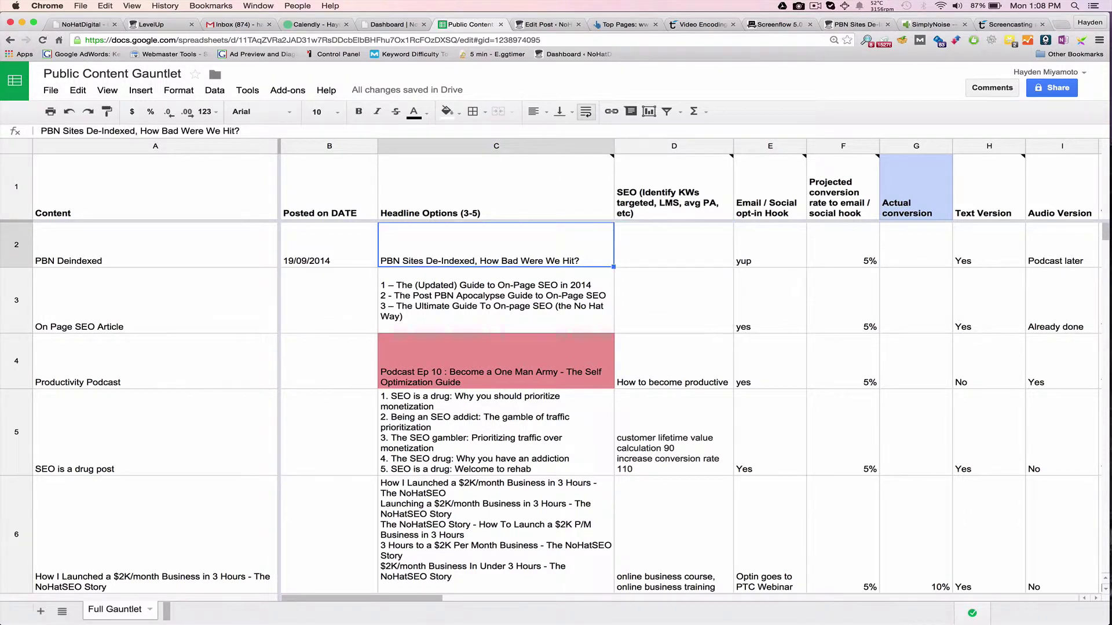
{"action": "key", "text": "Right"}
{"action": "mouse_move", "coordinate": [690, 179]}
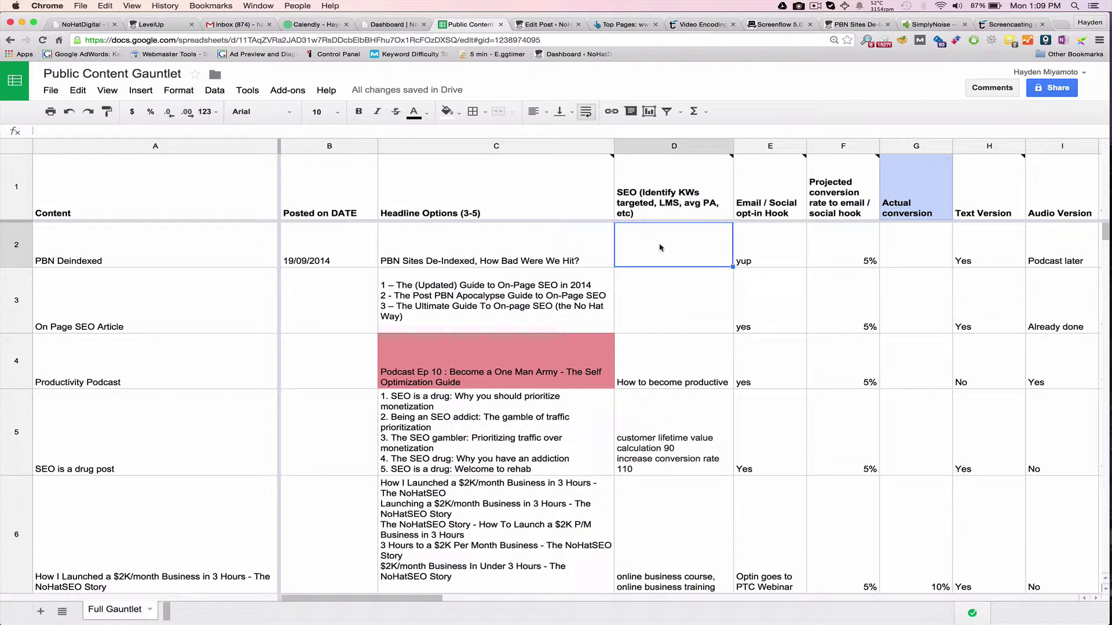
Examine the Email / Social opt-in Hook column and compare projected with actual conversion for the PBN Deindexed row
{"action": "key", "text": "Right"}
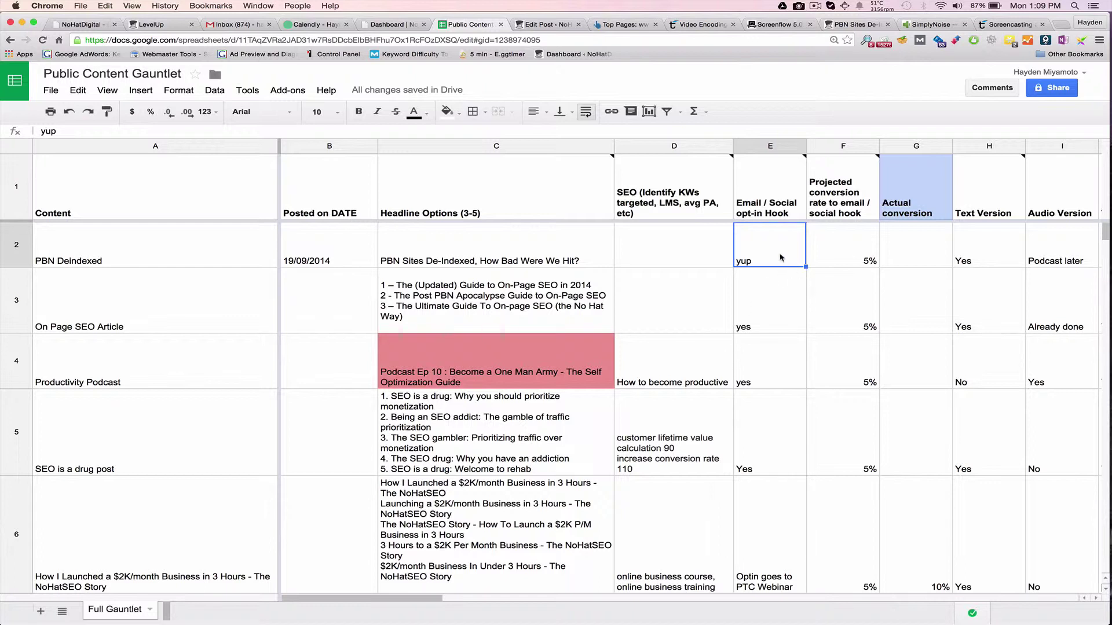
{"action": "mouse_move", "coordinate": [769, 207]}
{"action": "key", "text": "Tab"}
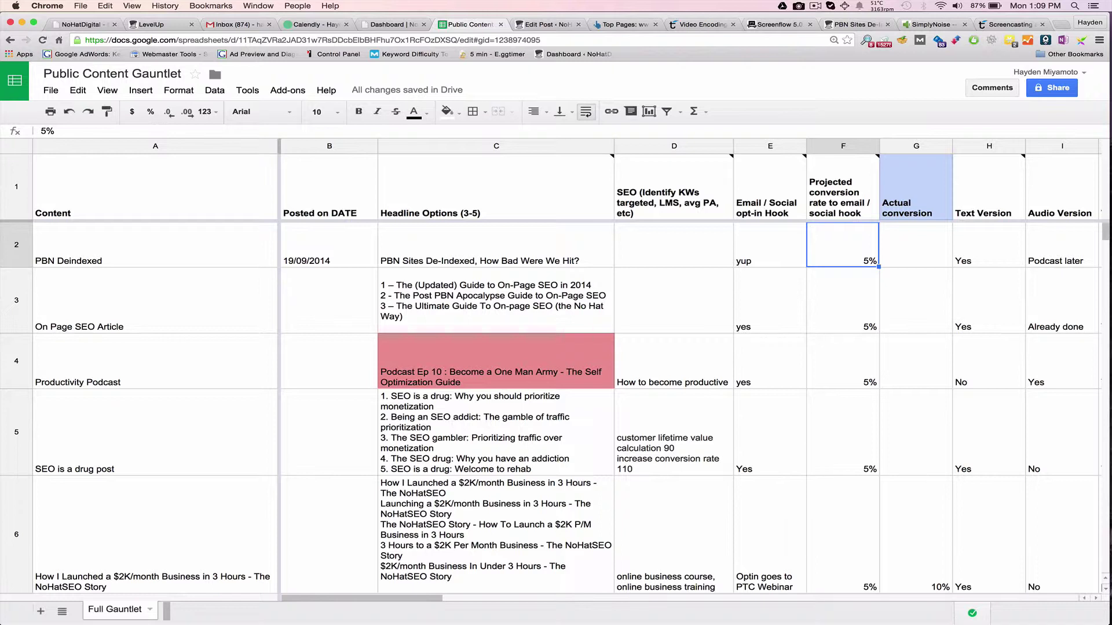
{"action": "key", "text": "shift+Tab"}
{"action": "key", "text": "Tab"}
{"action": "key", "text": "Tab"}
{"action": "key", "text": "Up"}
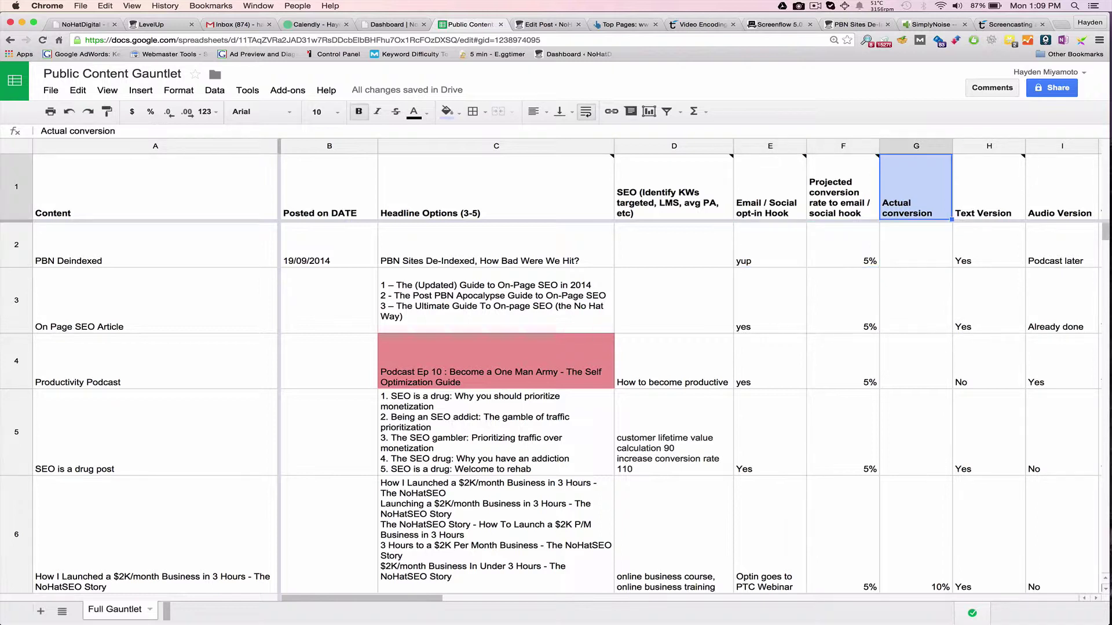
{"action": "key", "text": "Down"}
{"action": "key", "text": "Up"}
{"action": "key", "text": "Down"}
{"action": "key", "text": "shift+Tab"}
{"action": "key", "text": "Tab"}
{"action": "key", "text": "Up"}
{"action": "key", "text": "Down"}
{"action": "key", "text": "shift+Tab"}
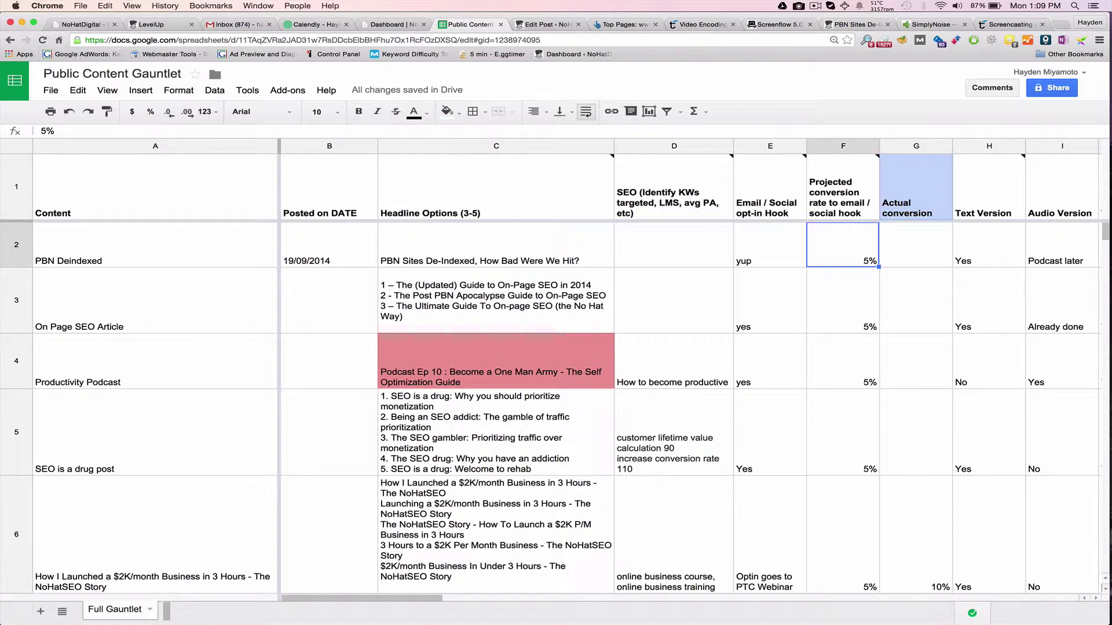
{"action": "key", "text": "Tab"}
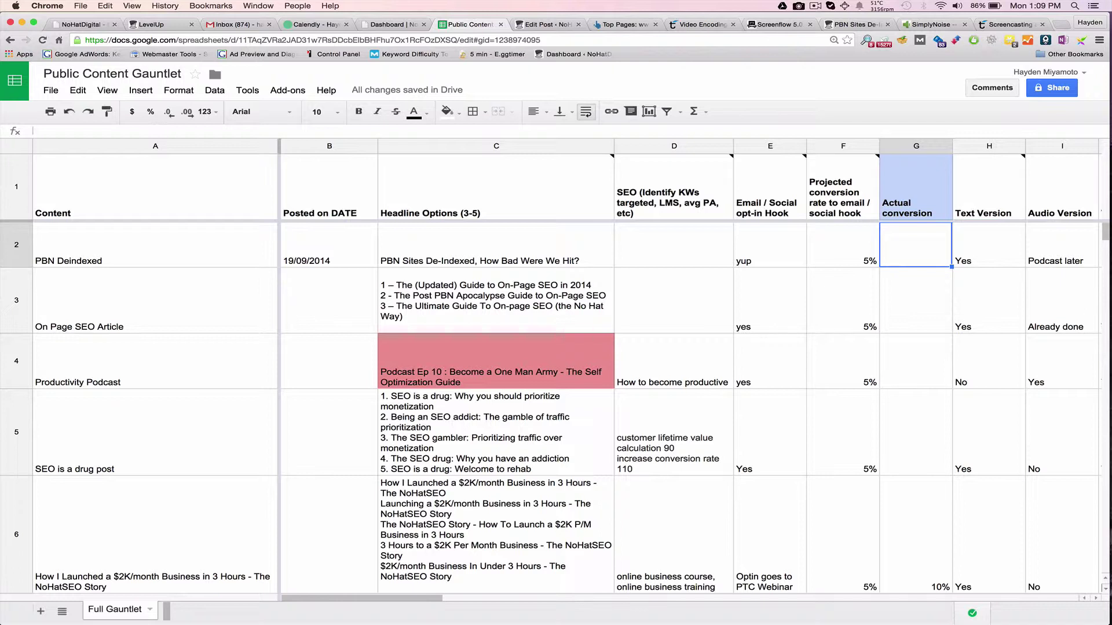
{"action": "key", "text": "Left"}
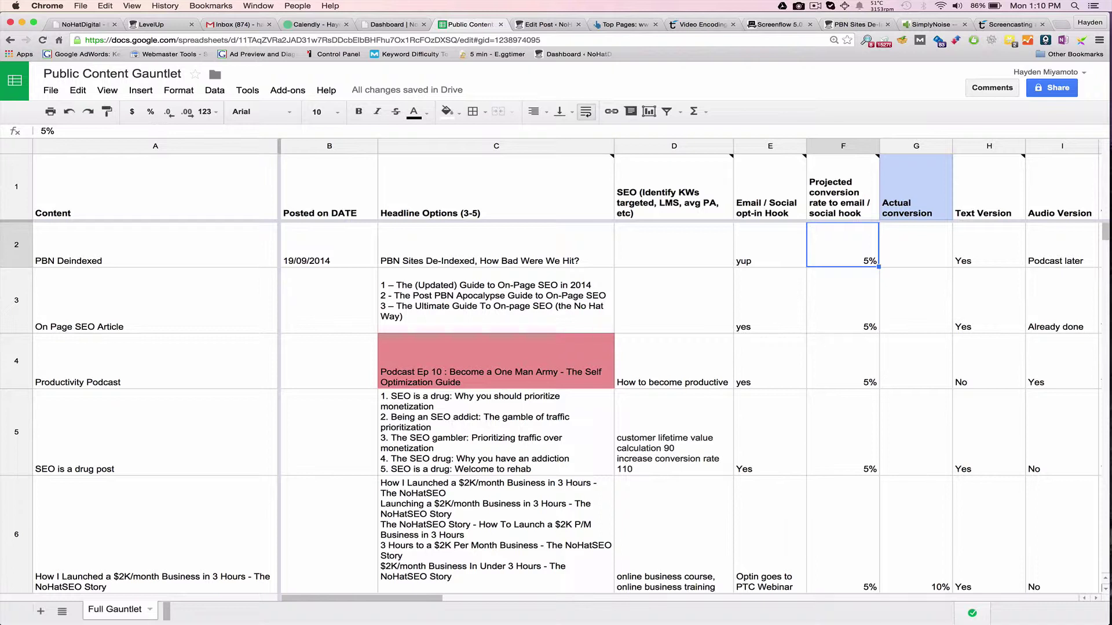
Review the Text Version, Audio Version and Video columns for the PBN Deindexed row
{"action": "key", "text": "Right"}
{"action": "key", "text": "Right"}
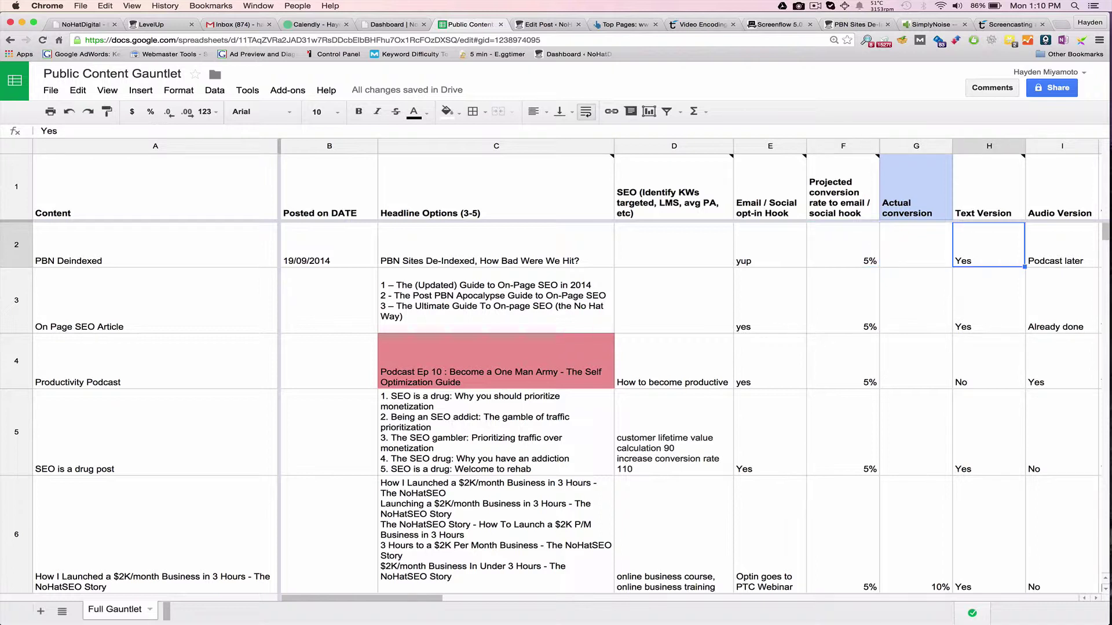
{"action": "key", "text": "Right"}
{"action": "key", "text": "Right"}
{"action": "key", "text": "Left"}
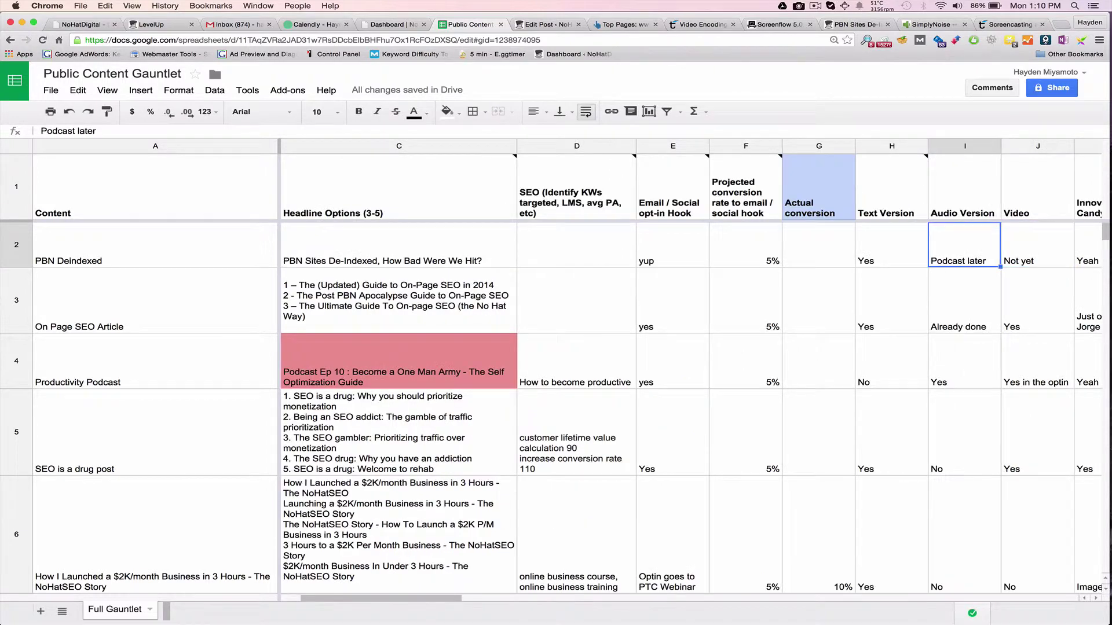
{"action": "key", "text": "Left"}
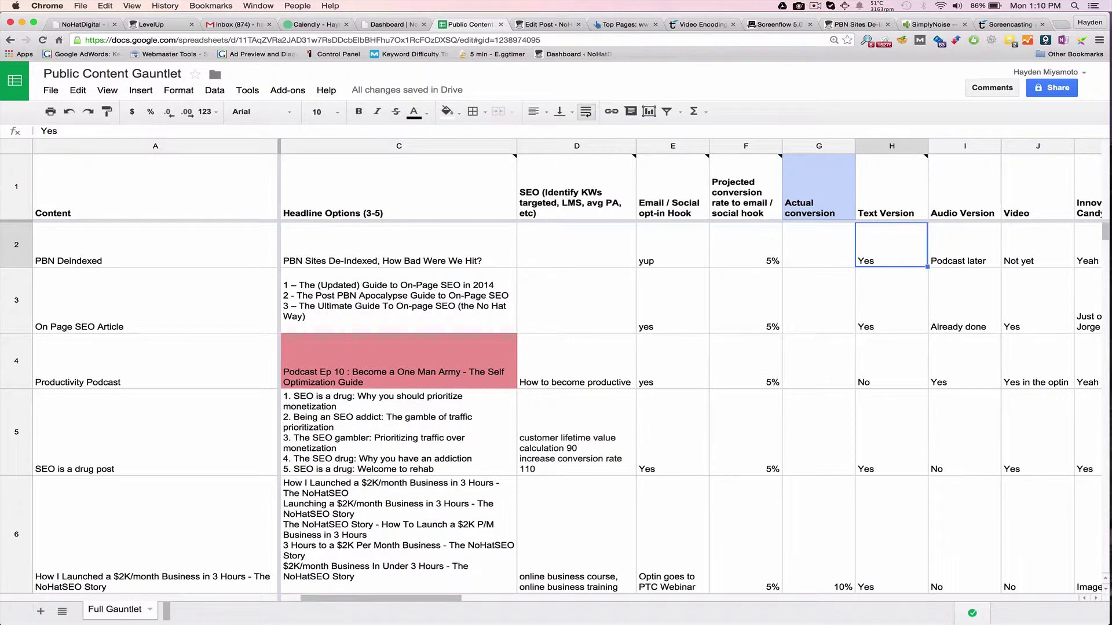
{"action": "key", "text": "super+r"}
{"action": "key", "text": "Right"}
{"action": "key", "text": "Right"}
{"action": "key", "text": "Left"}
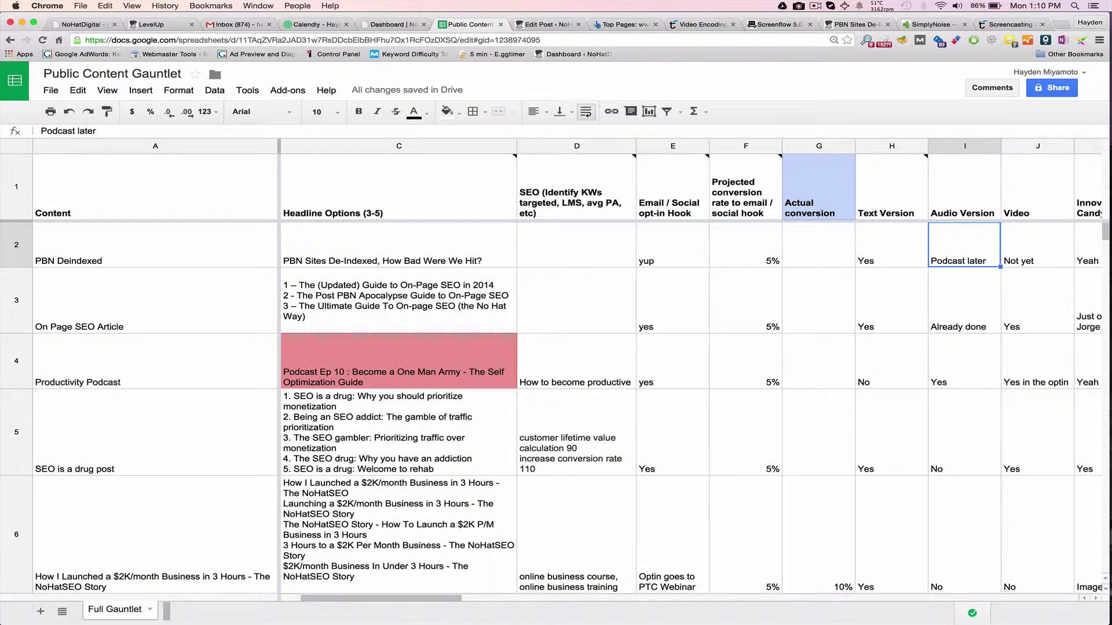
{"action": "key", "text": "Left"}
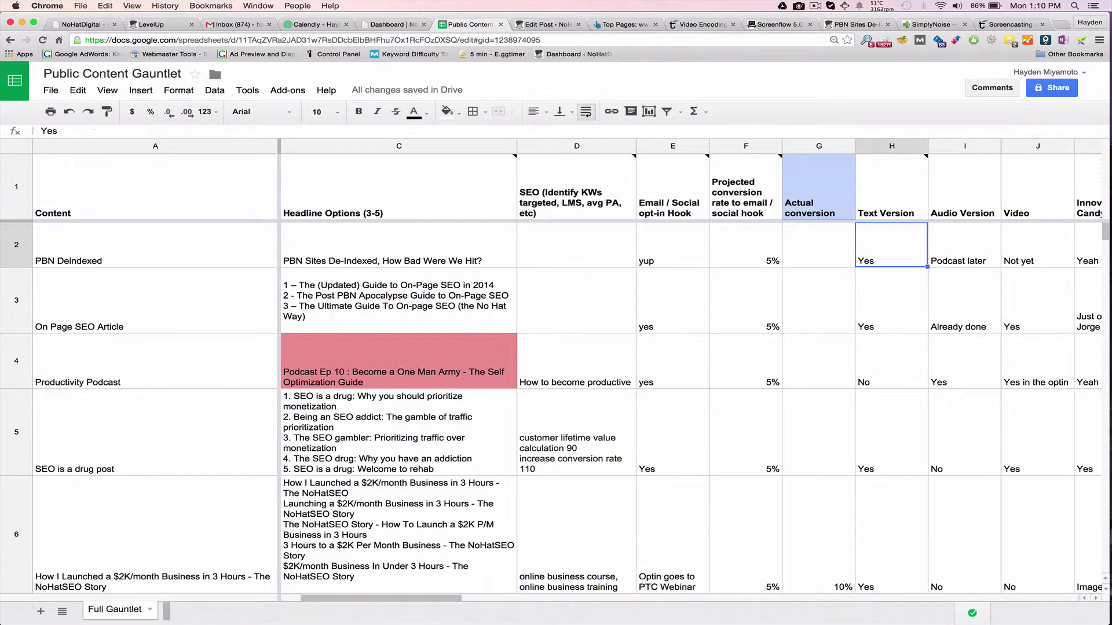
{"action": "key", "text": "Right"}
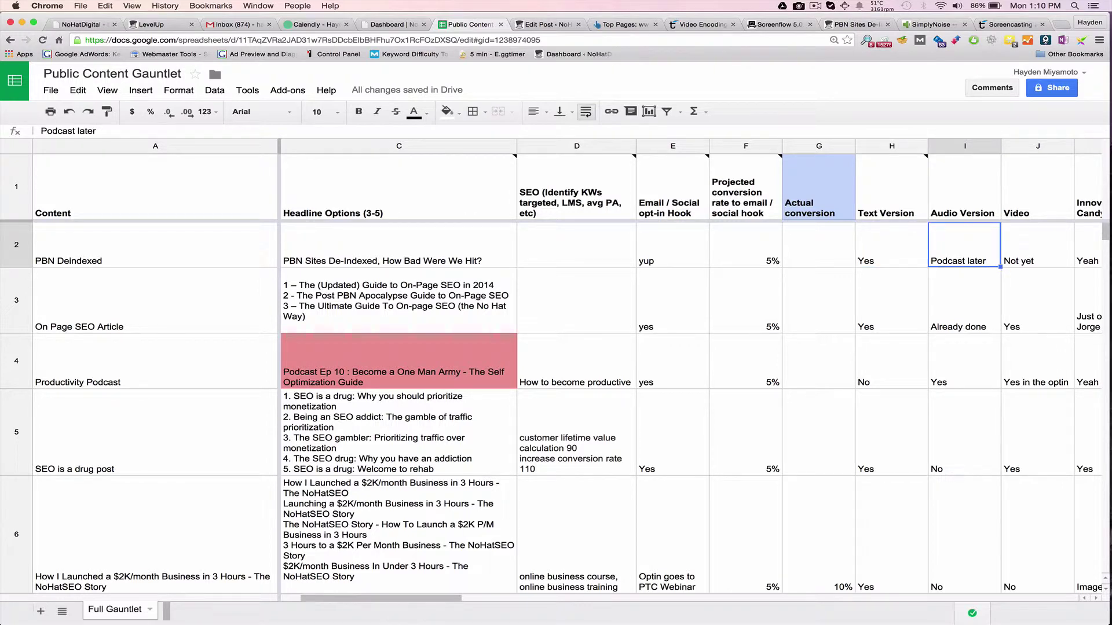
{"action": "key", "text": "Right"}
Compare the Innovative Eye Candy entries of the PBN Deindexed and On Page SEO Article rows
{"action": "key", "text": "Right"}
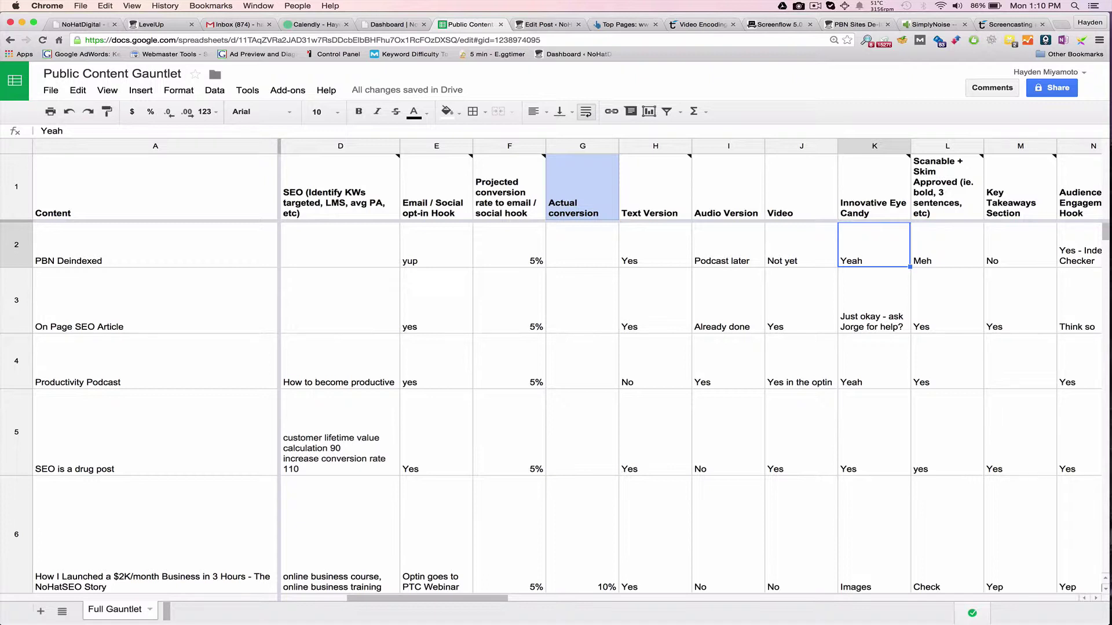
{"action": "key", "text": "Down"}
{"action": "key", "text": "Up"}
{"action": "key", "text": "Down"}
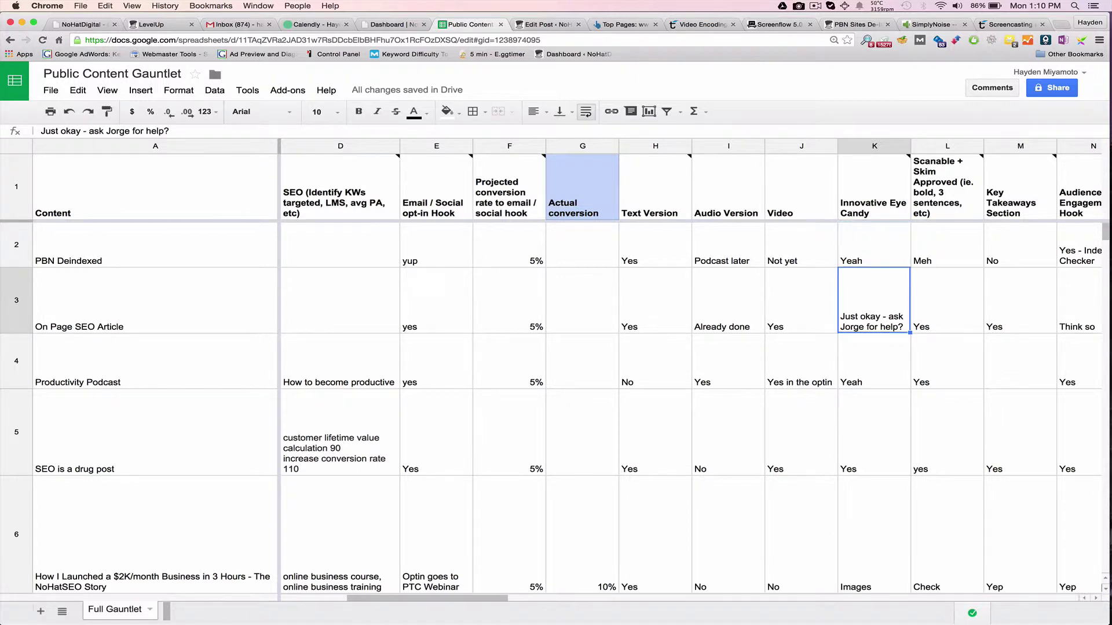
{"action": "key", "text": "Up"}
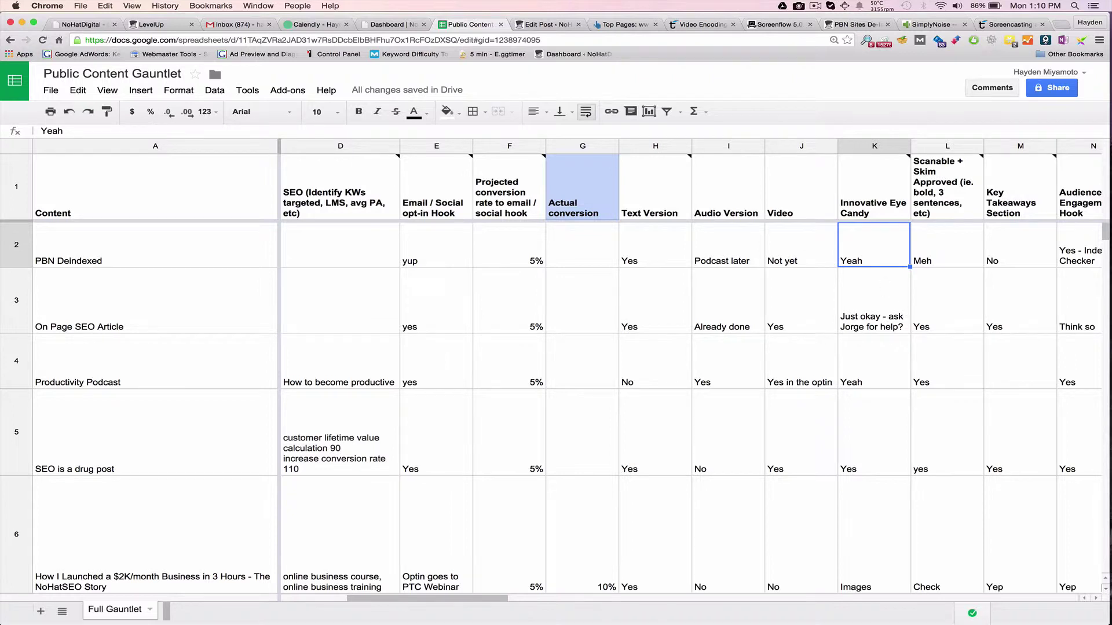
Examine the Scanable + Skim Approved and Key Takeaways Section columns for the PBN Deindexed row
{"action": "key", "text": "Right"}
{"action": "key", "text": "Up"}
{"action": "key", "text": "Down"}
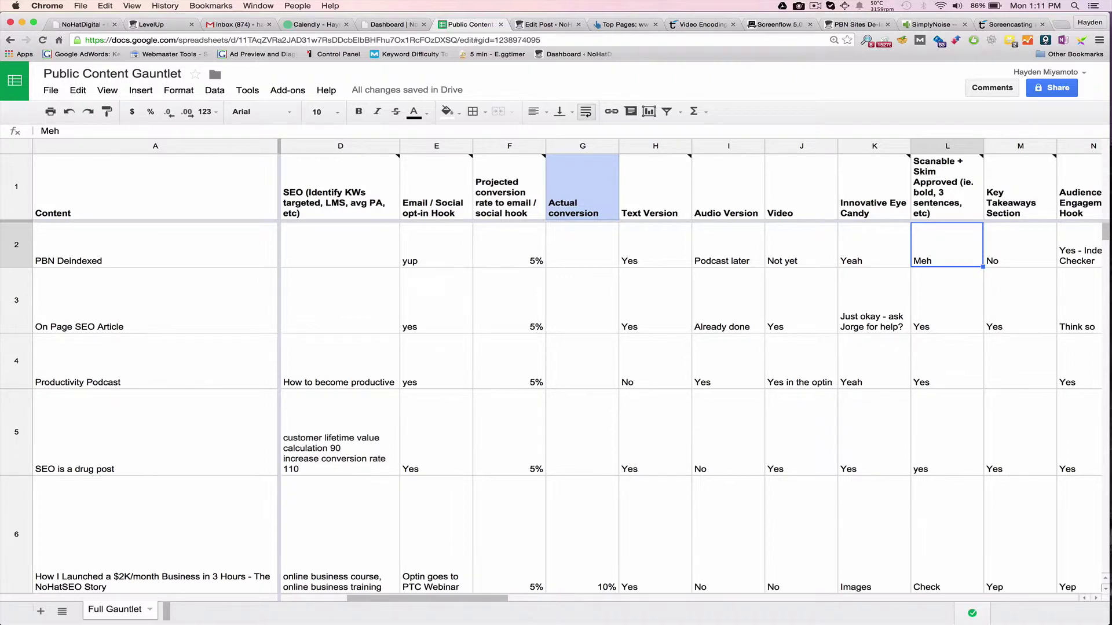
{"action": "key", "text": "Left"}
{"action": "key", "text": "Right"}
{"action": "key", "text": "Right"}
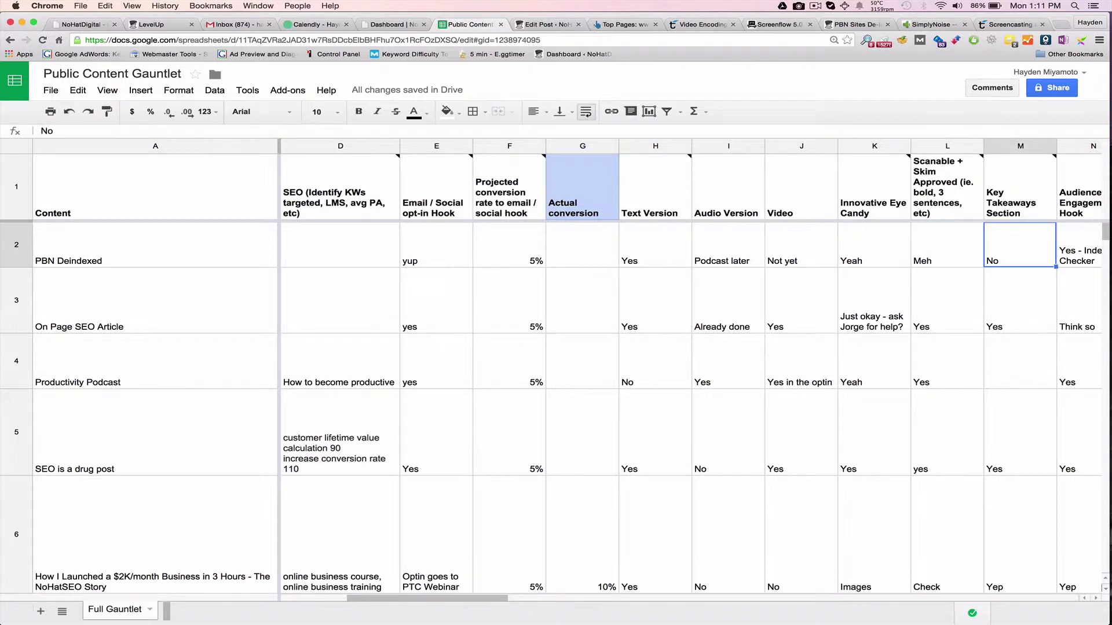
{"action": "mouse_move", "coordinate": [1032, 182]}
{"action": "mouse_move", "coordinate": [1006, 206]}
{"action": "key", "text": "Left"}
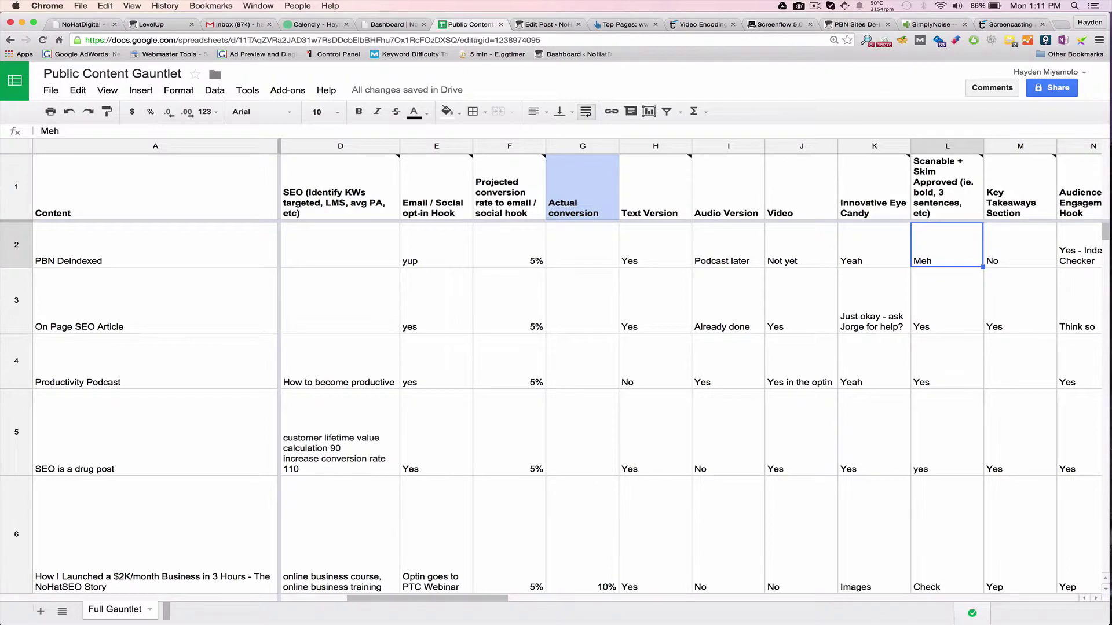
Examine the Key Takeaways Section and Audience Engagement Hook entries for the PBN Deindexed row
{"action": "key", "text": "Right"}
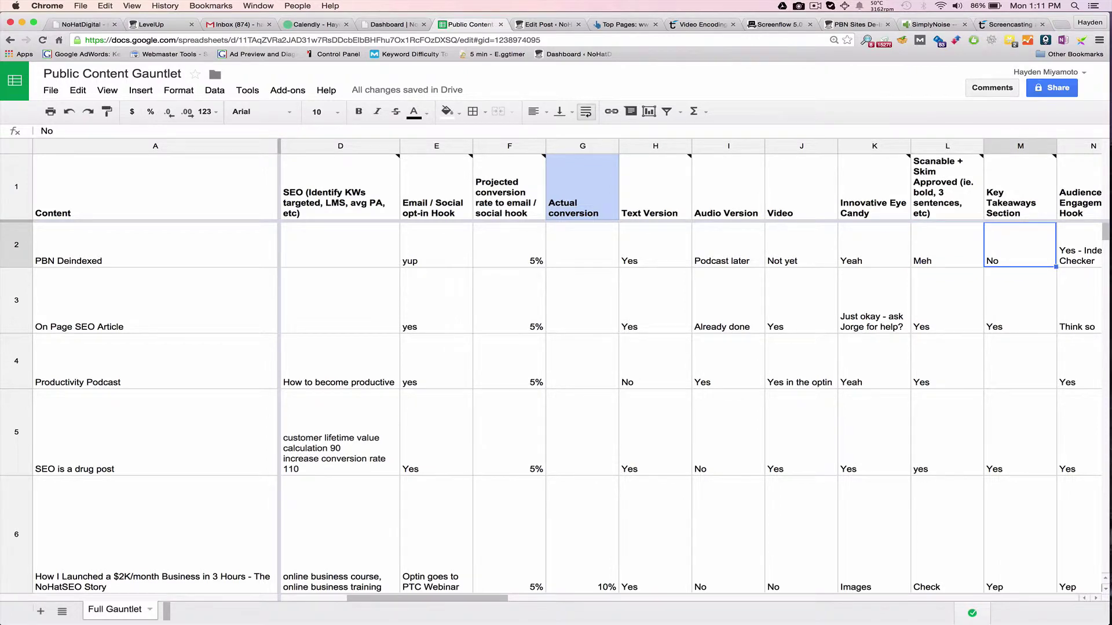
{"action": "key", "text": "Right"}
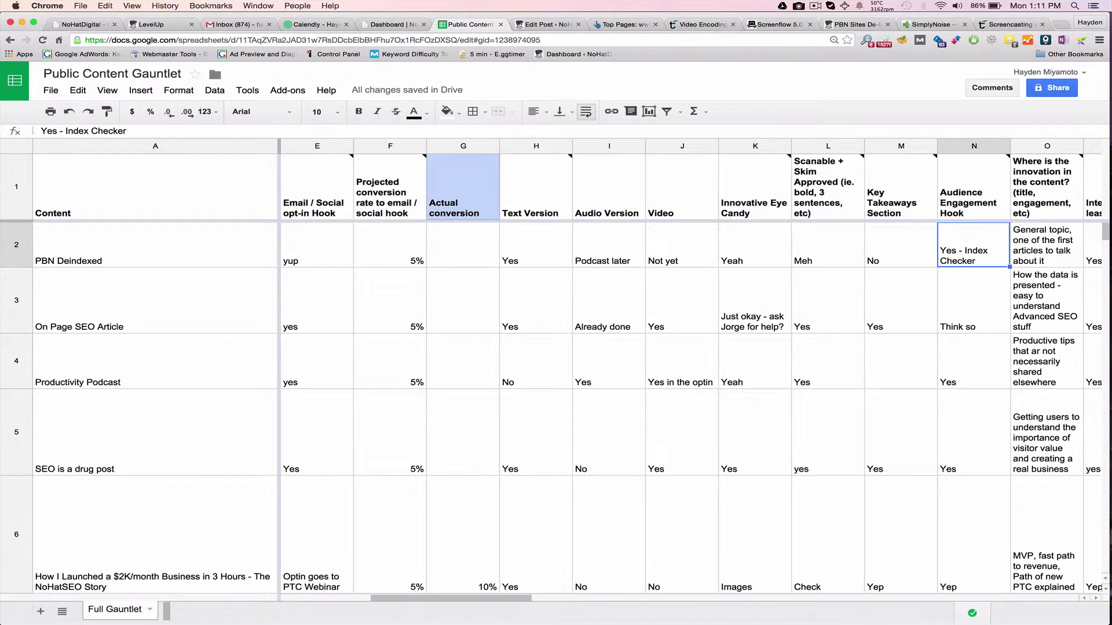
{"action": "key", "text": "Left"}
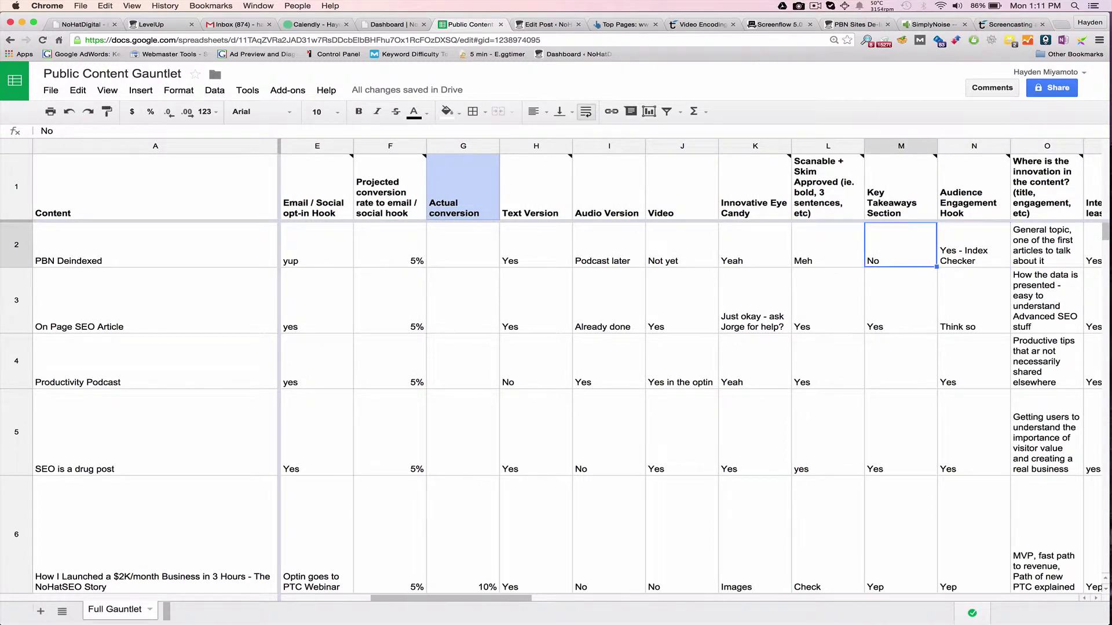
{"action": "key", "text": "Right"}
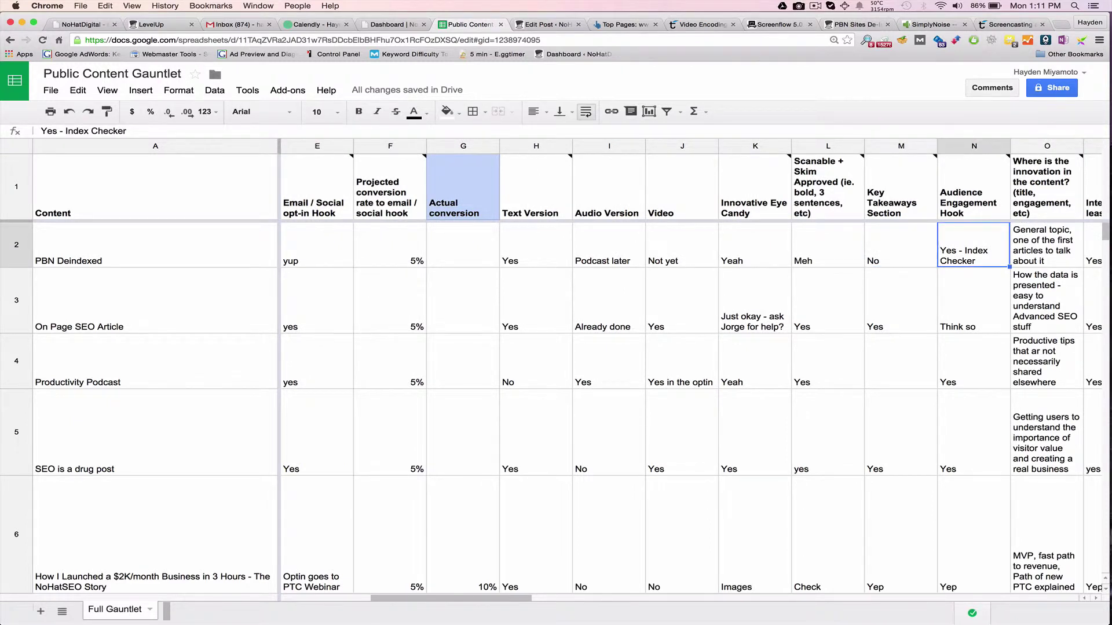
{"action": "key", "text": "Left"}
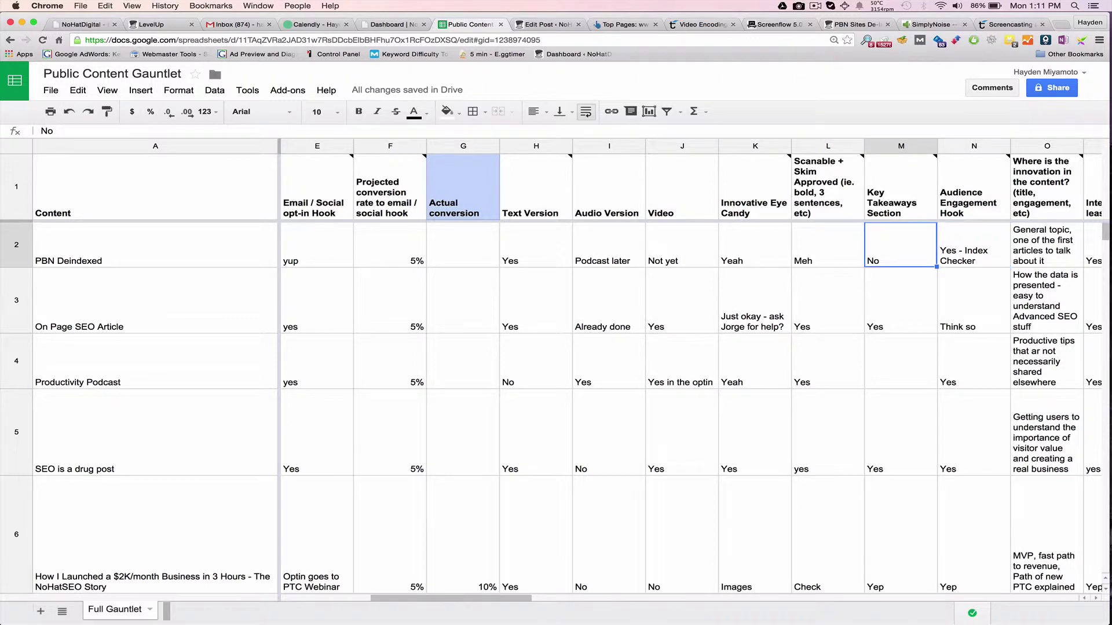
{"action": "key", "text": "Right"}
{"action": "key", "text": "Left"}
{"action": "key", "text": "Right"}
{"action": "key", "text": "Left"}
{"action": "key", "text": "Right"}
Read the "Where is the innovation in the content?" entry for the PBN Deindexed row
{"action": "key", "text": "Right"}
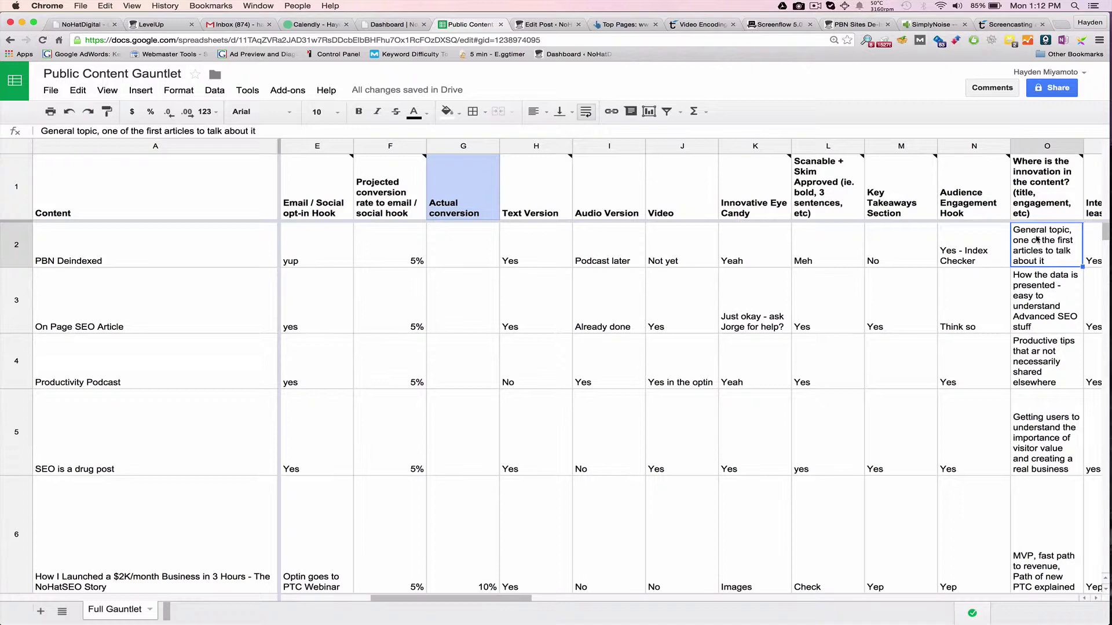
{"action": "key", "text": "Left"}
{"action": "key", "text": "Right"}
Review the Interlinking (At least 3 pages) and Shoutouts columns for the PBN Deindexed row
{"action": "key", "text": "Right"}
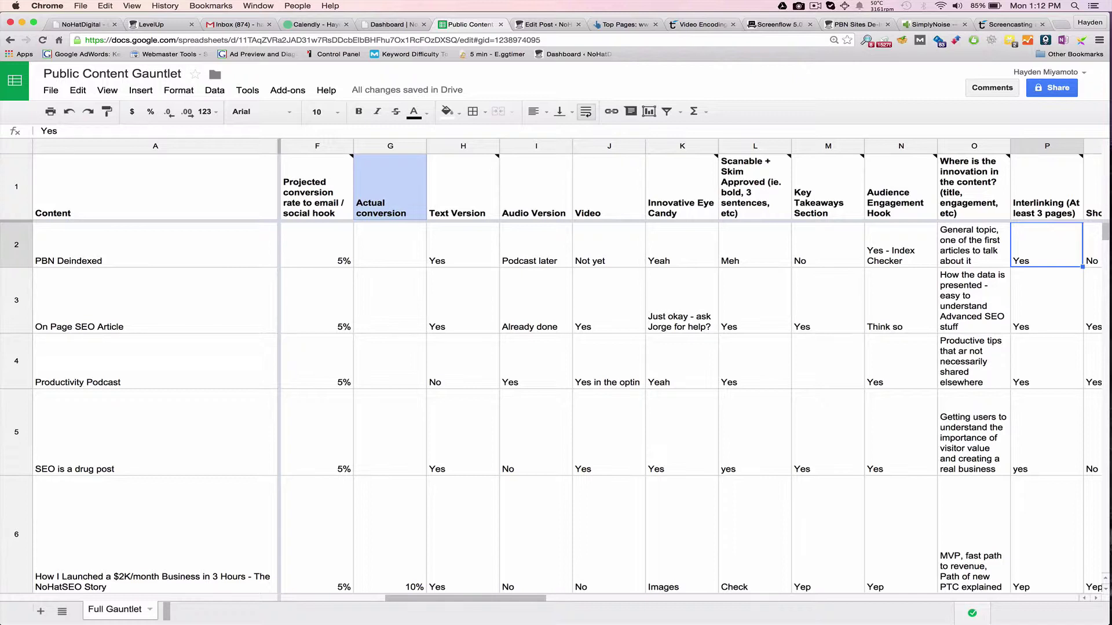
{"action": "key", "text": "Right"}
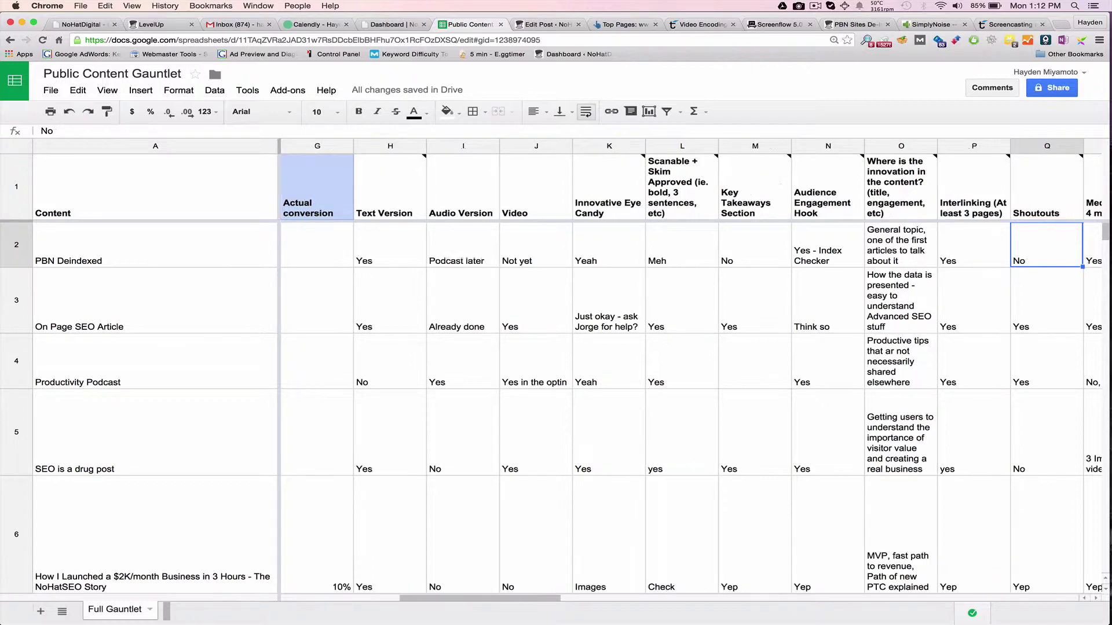
{"action": "key", "text": "Left"}
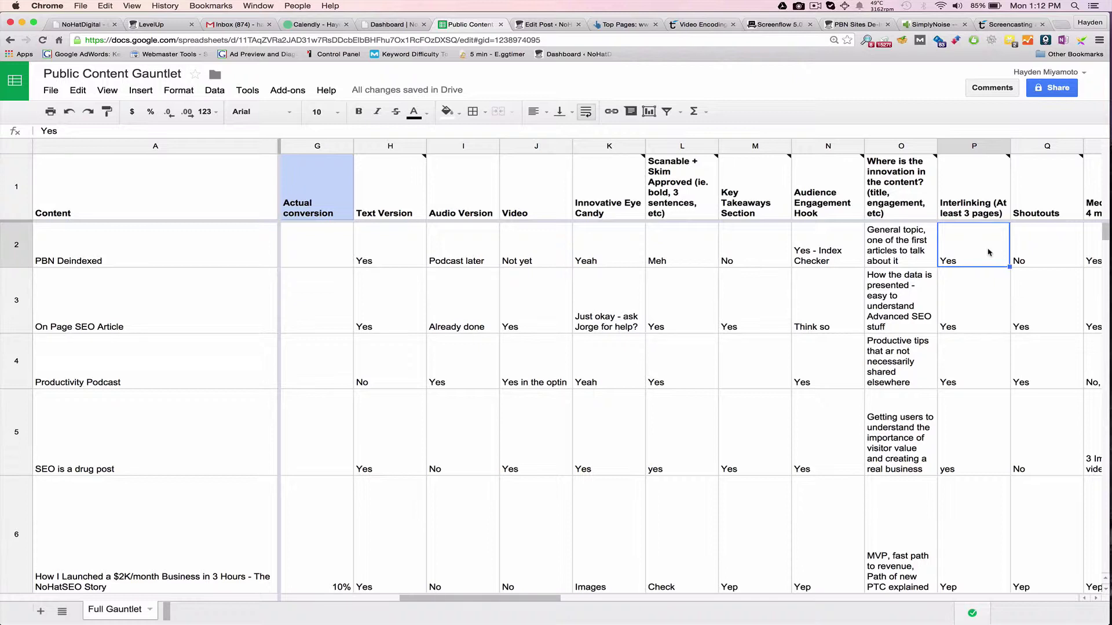
{"action": "key", "text": "Right"}
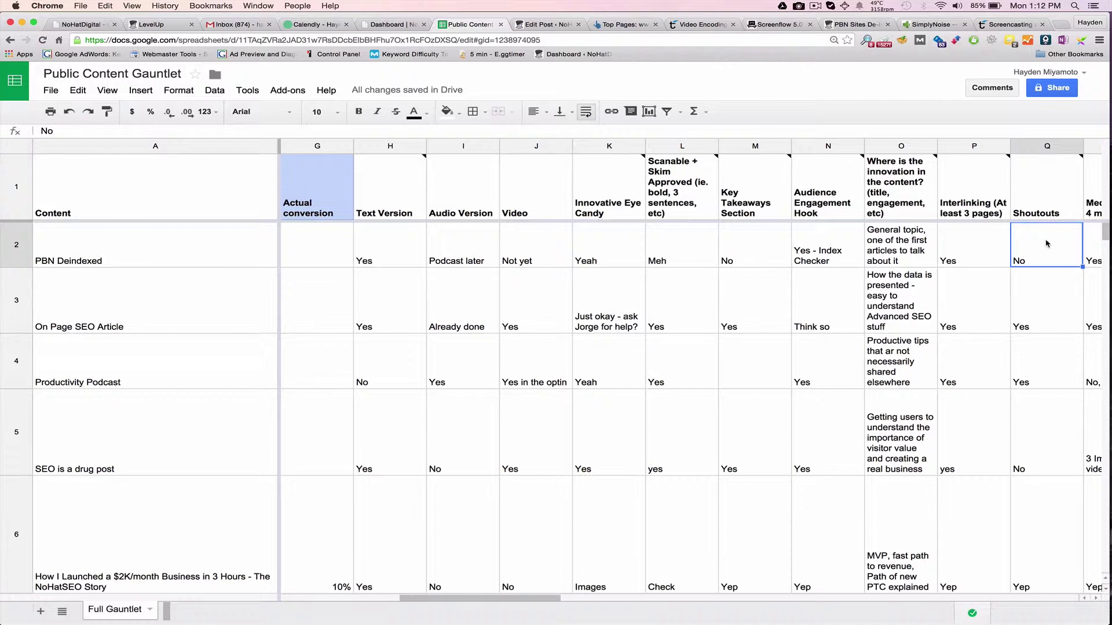
{"action": "key", "text": "Left"}
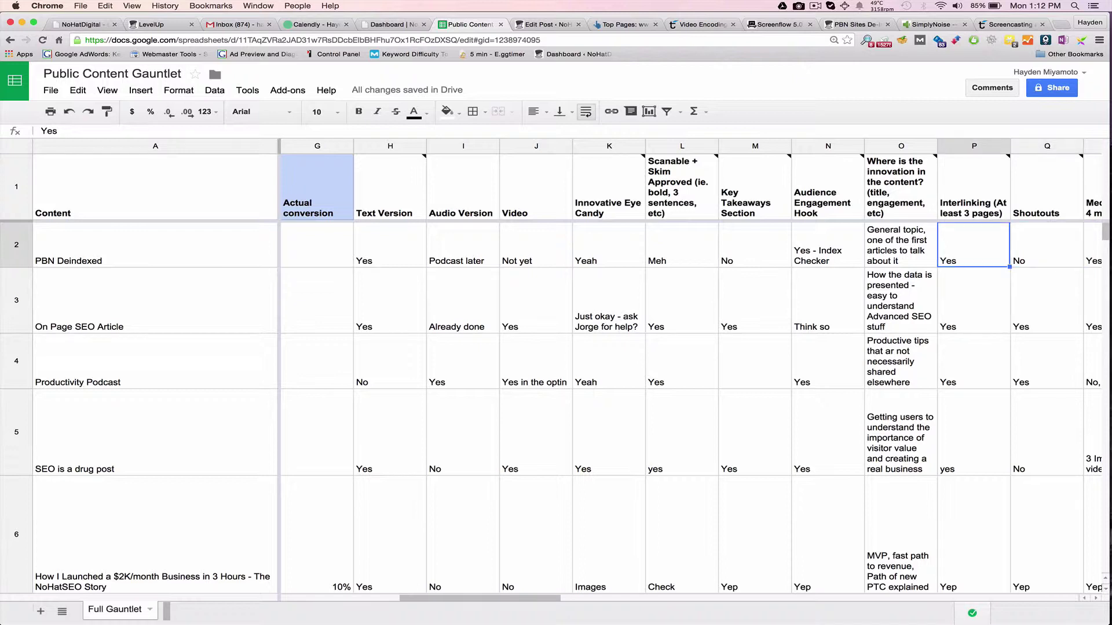
{"action": "key", "text": "Right"}
Check the Media (At least 4 media spots) entry for the PBN Deindexed row
{"action": "key", "text": "Right"}
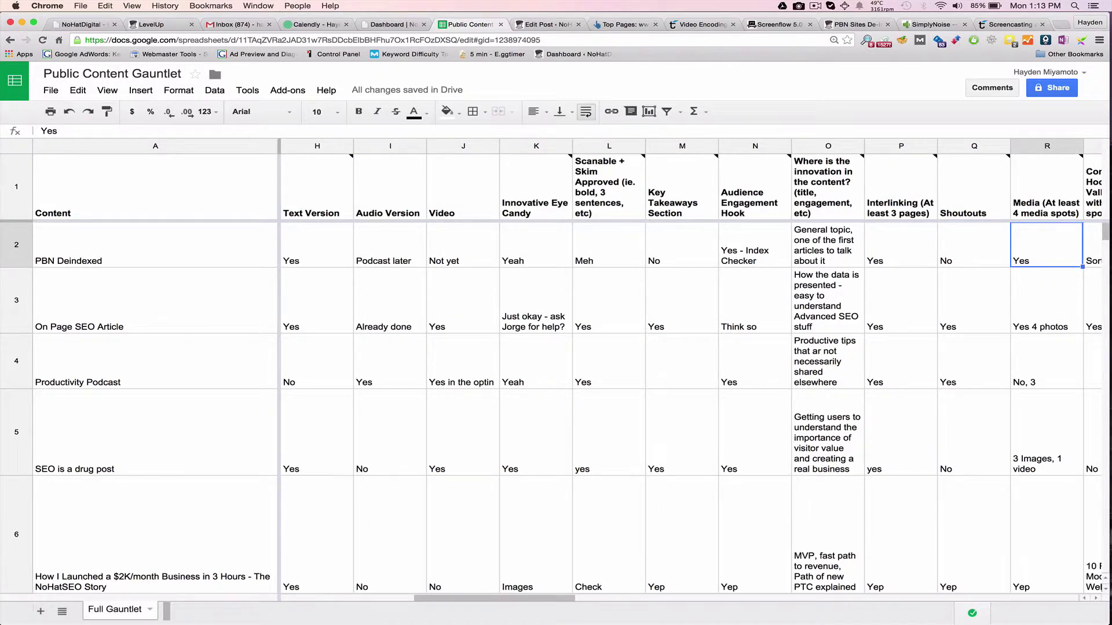
{"action": "key", "text": "Left"}
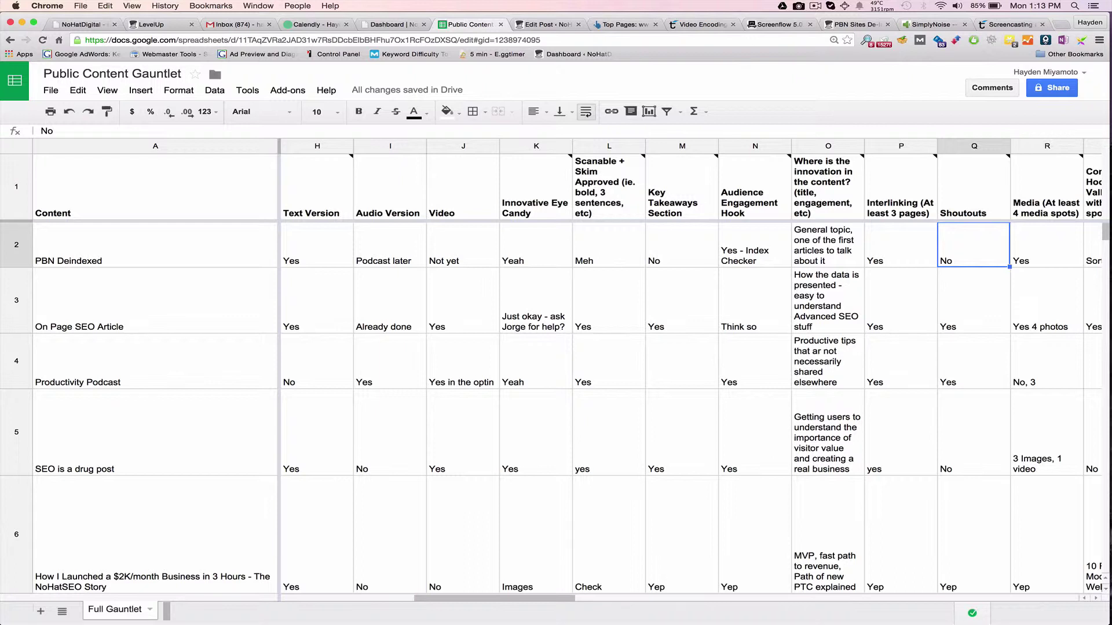
{"action": "left_click", "coordinate": [1046, 245]}
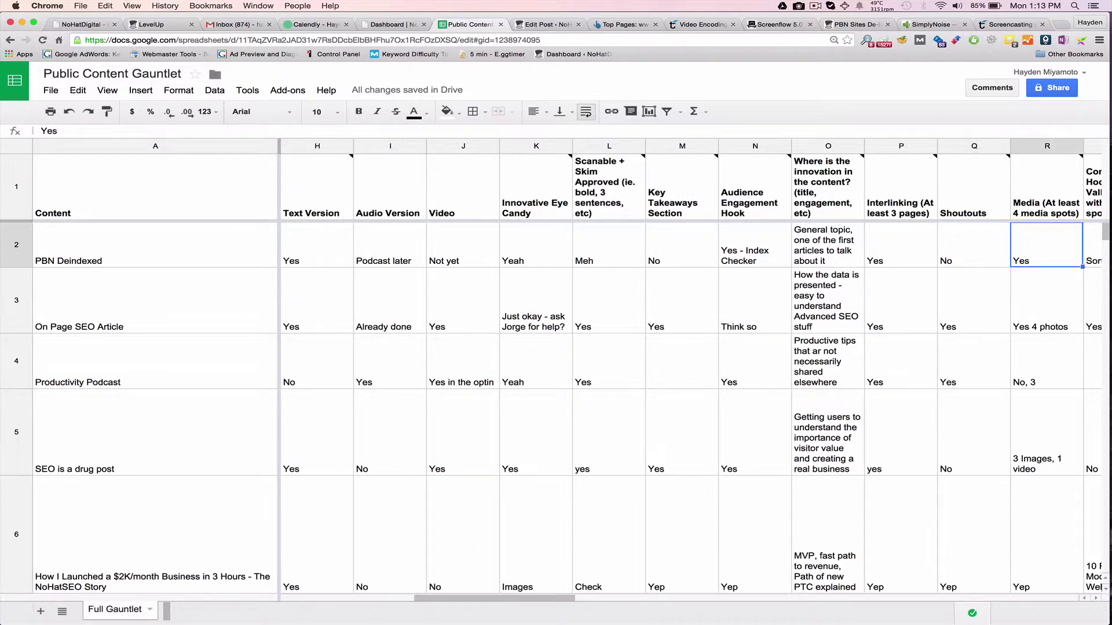
{"action": "scroll", "coordinate": [695, 370], "scroll_direction": "right", "scroll_amount": 1}
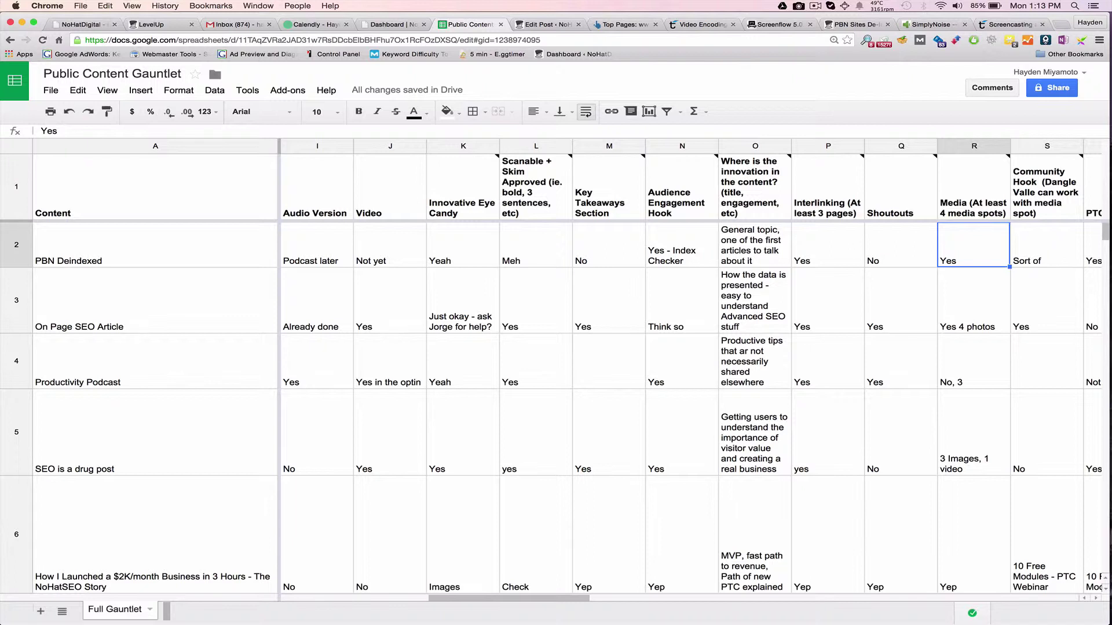
{"action": "key", "text": "Left"}
{"action": "key", "text": "Right"}
Examine the Community Hook column heading and its entry for the PBN Deindexed row
{"action": "key", "text": "Right"}
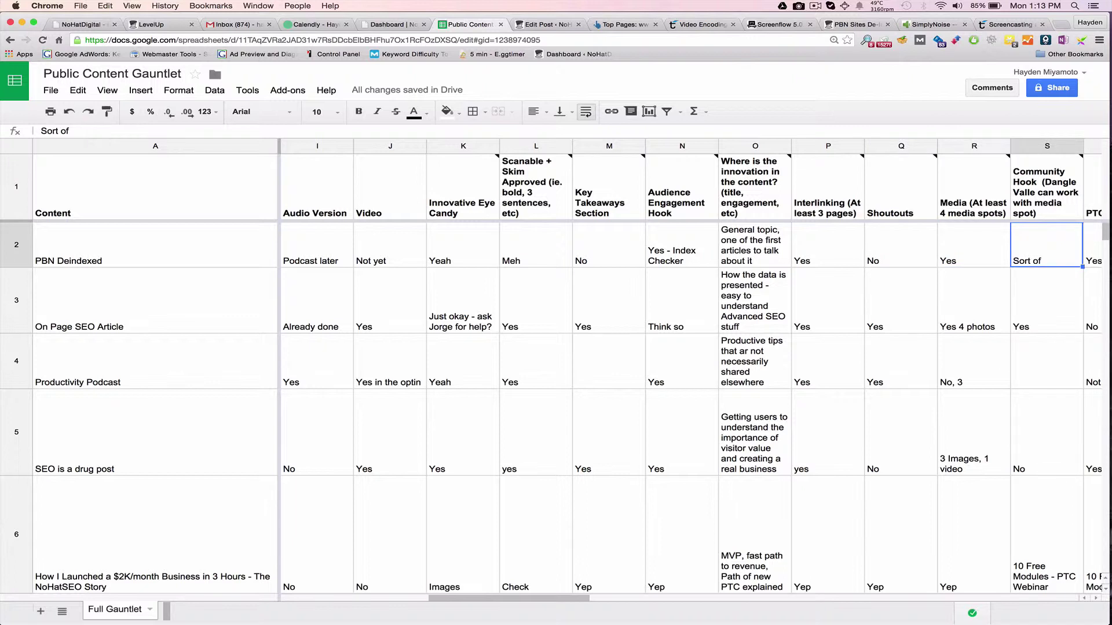
{"action": "key", "text": "Right"}
{"action": "key", "text": "Left"}
{"action": "key", "text": "Up"}
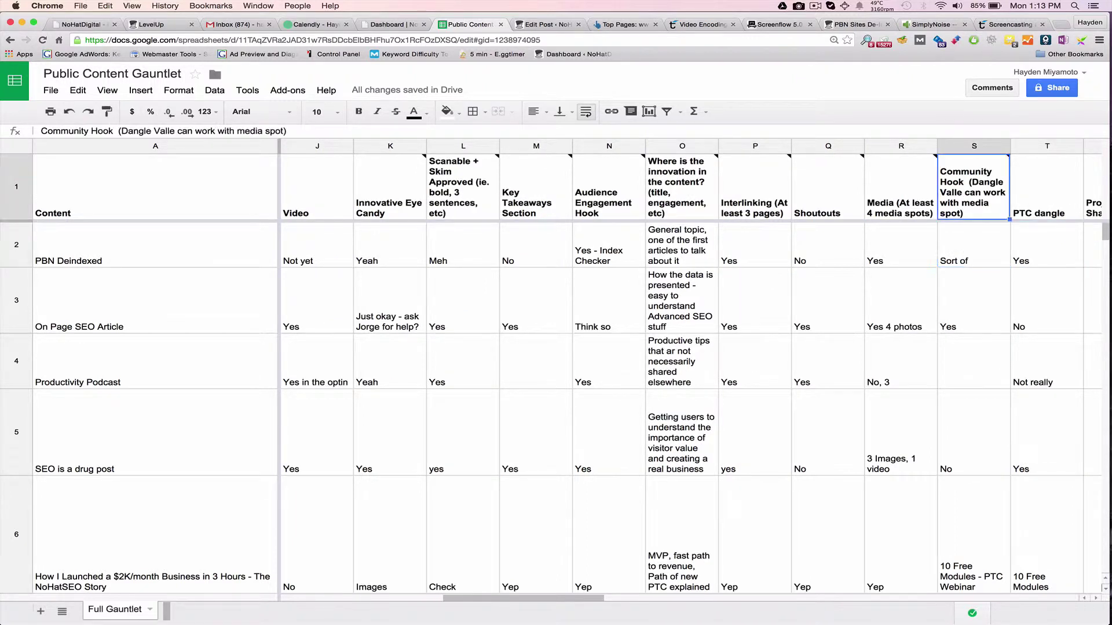
{"action": "key", "text": "Down"}
{"action": "key", "text": "Up"}
{"action": "key", "text": "Down"}
{"action": "key", "text": "Up"}
{"action": "key", "text": "Down"}
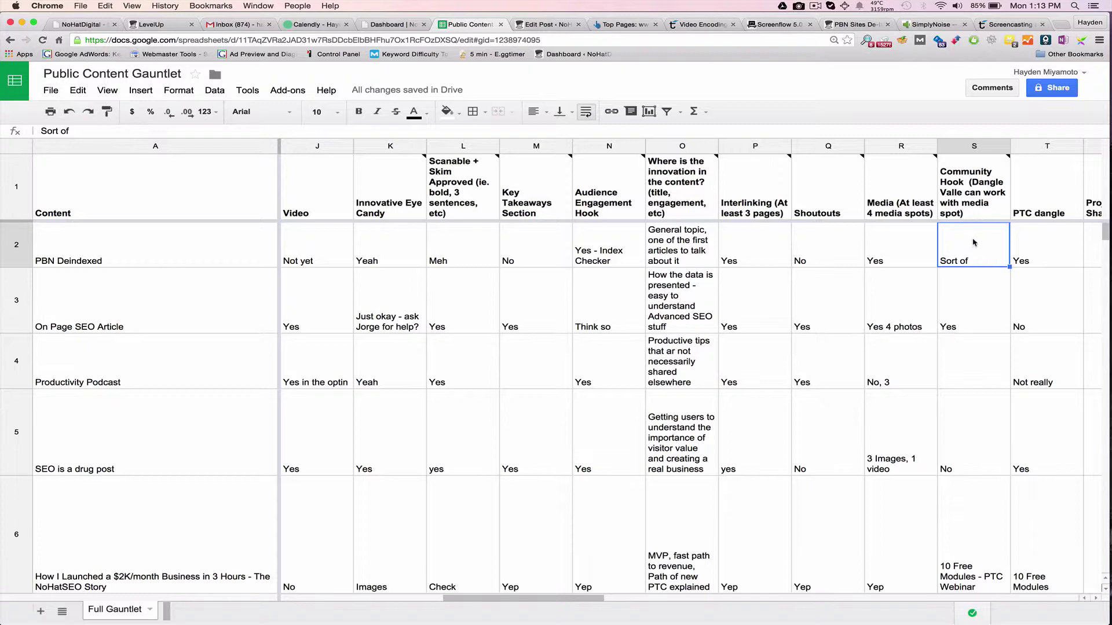
{"action": "mouse_move", "coordinate": [971, 215]}
Check the PTC dangle entry for the PBN Deindexed row against its Community Hook entry
{"action": "key", "text": "Right"}
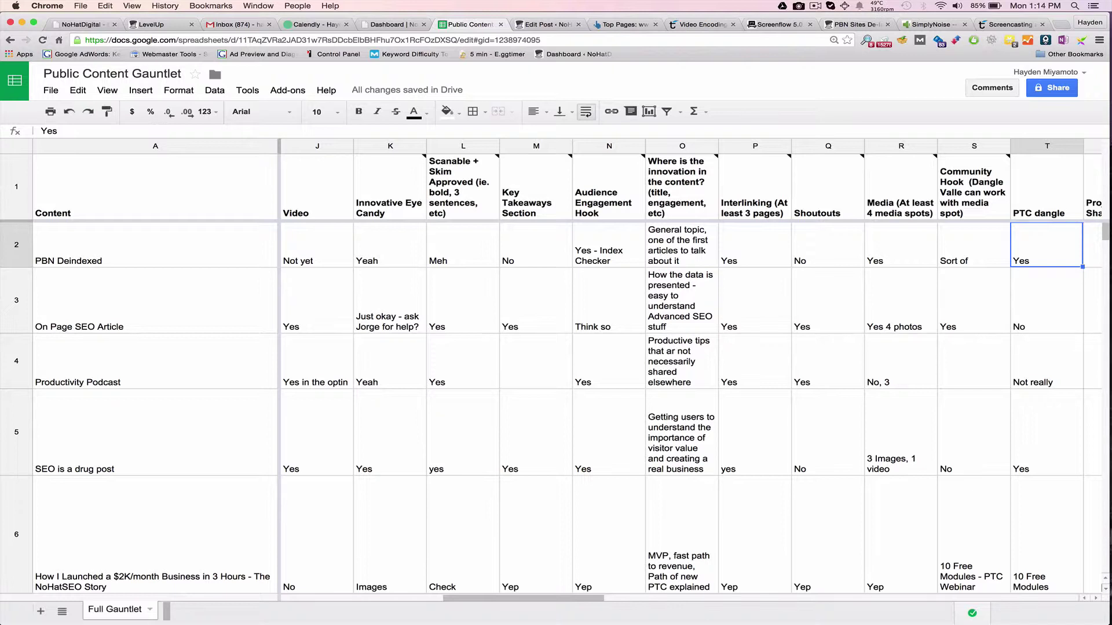
{"action": "key", "text": "Left"}
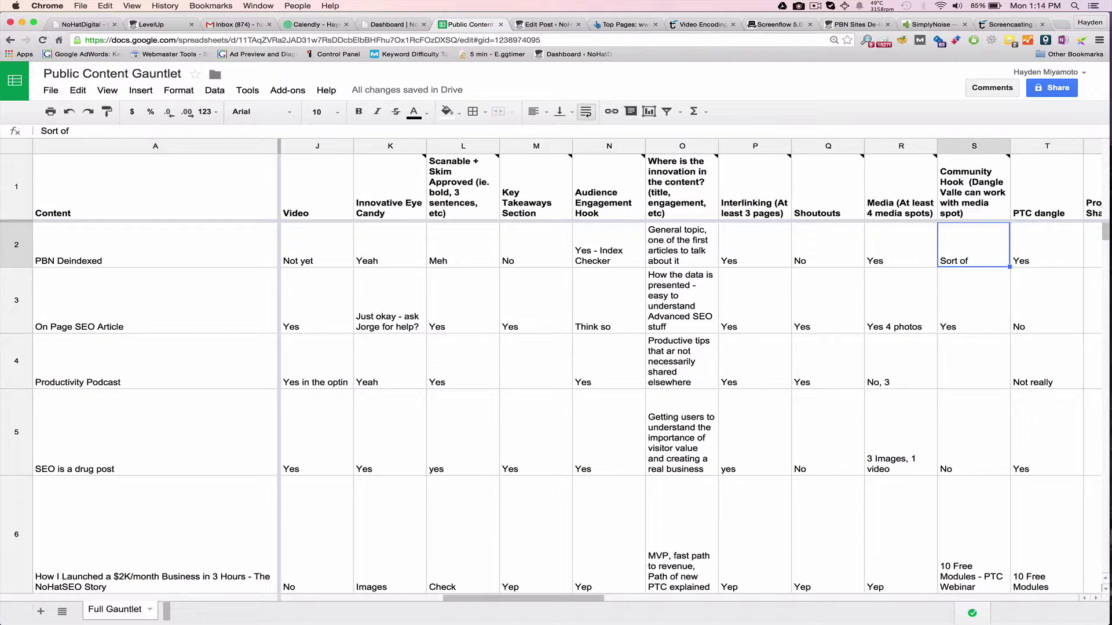
{"action": "key", "text": "Right"}
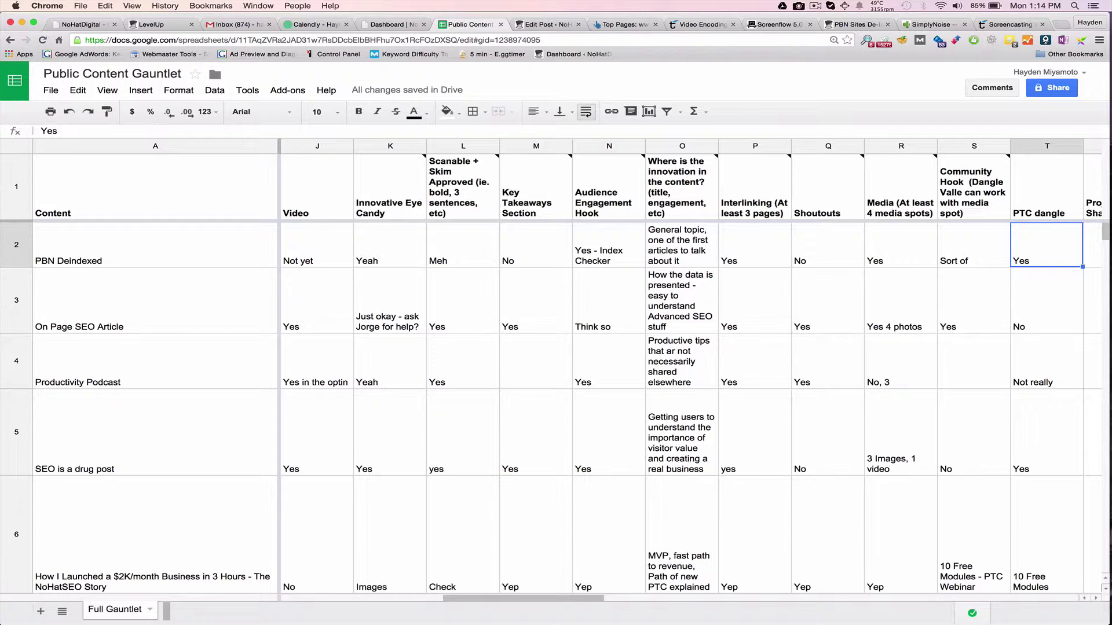
{"action": "key", "text": "Right"}
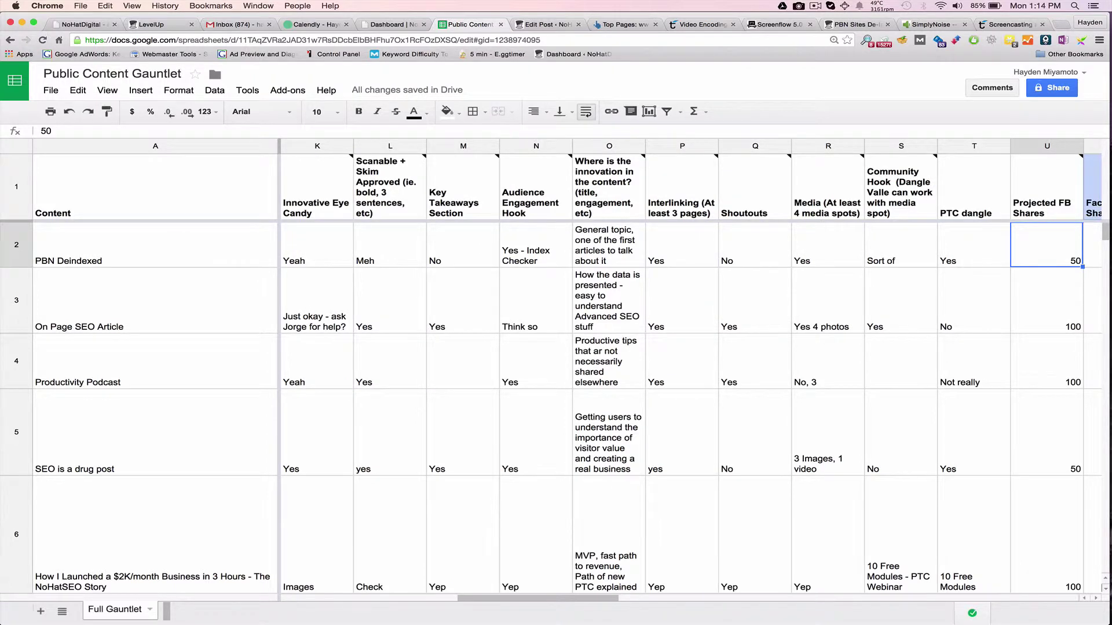
{"action": "key", "text": "Left"}
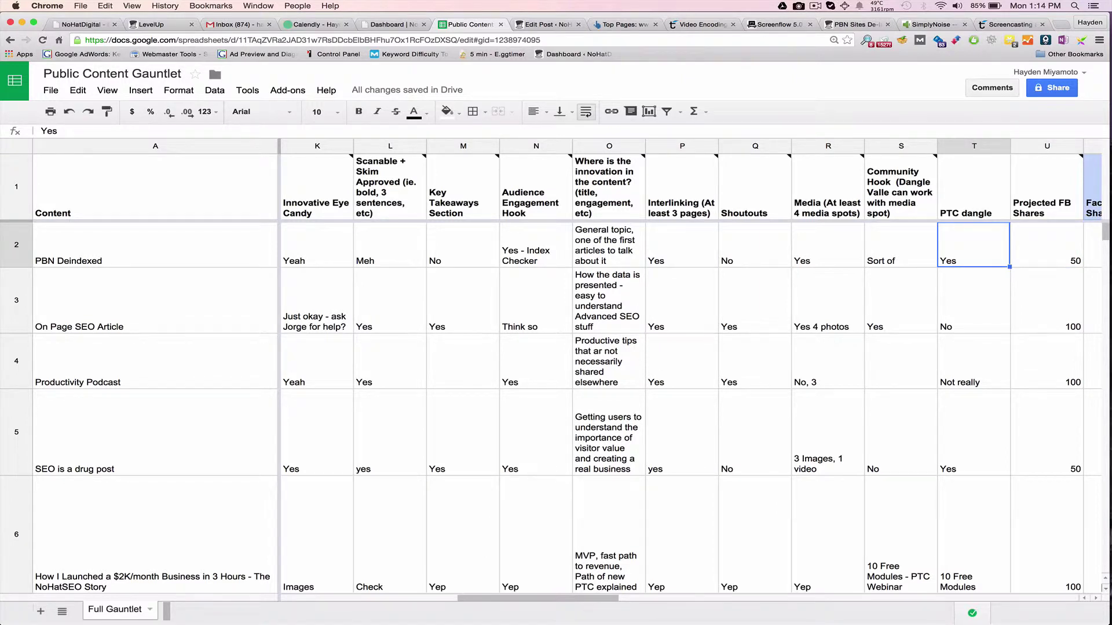
Look over the Facebook share and projected tweet columns for the PBN Deindexed row, returning to Projected FB Shares
{"action": "key", "text": "Right"}
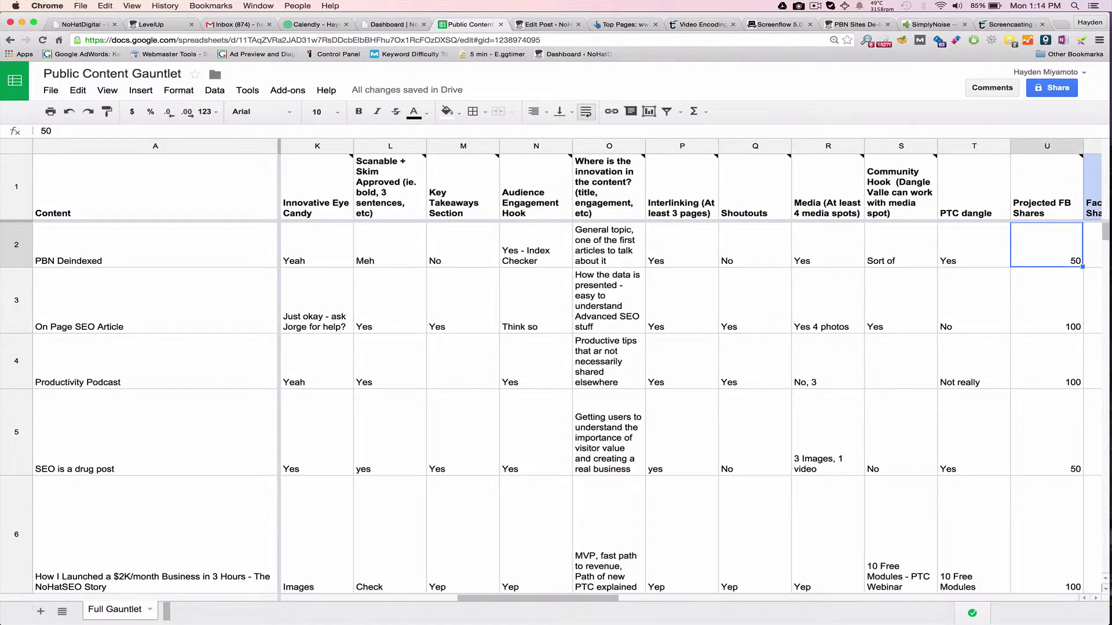
{"action": "key", "text": "Right"}
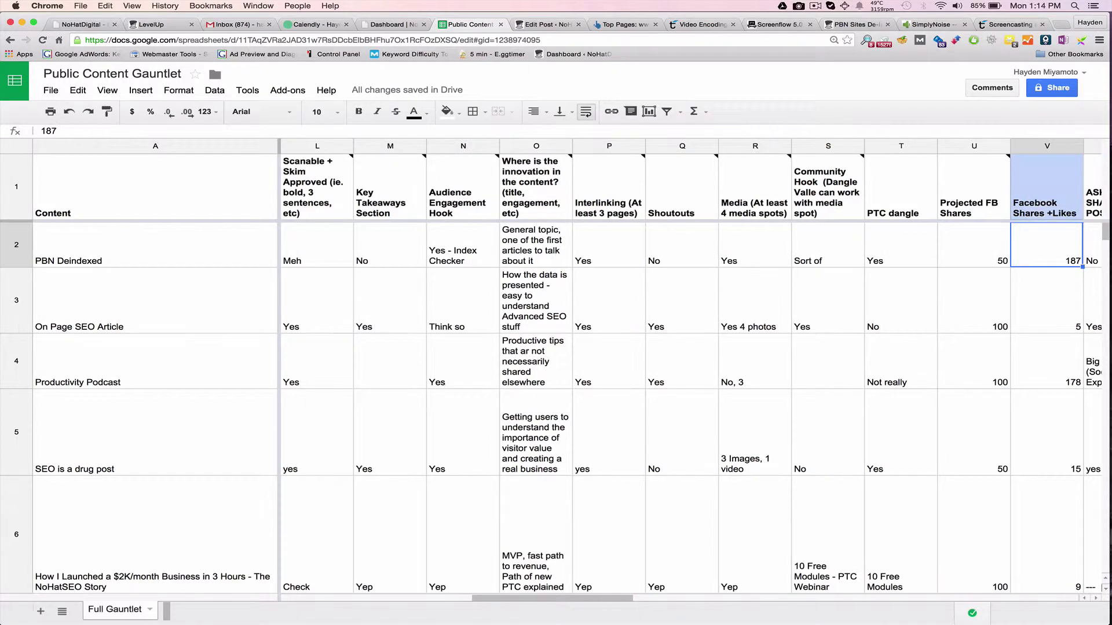
{"action": "key", "text": "Left"}
{"action": "key", "text": "Right"}
{"action": "key", "text": "Right"}
{"action": "key", "text": "Right"}
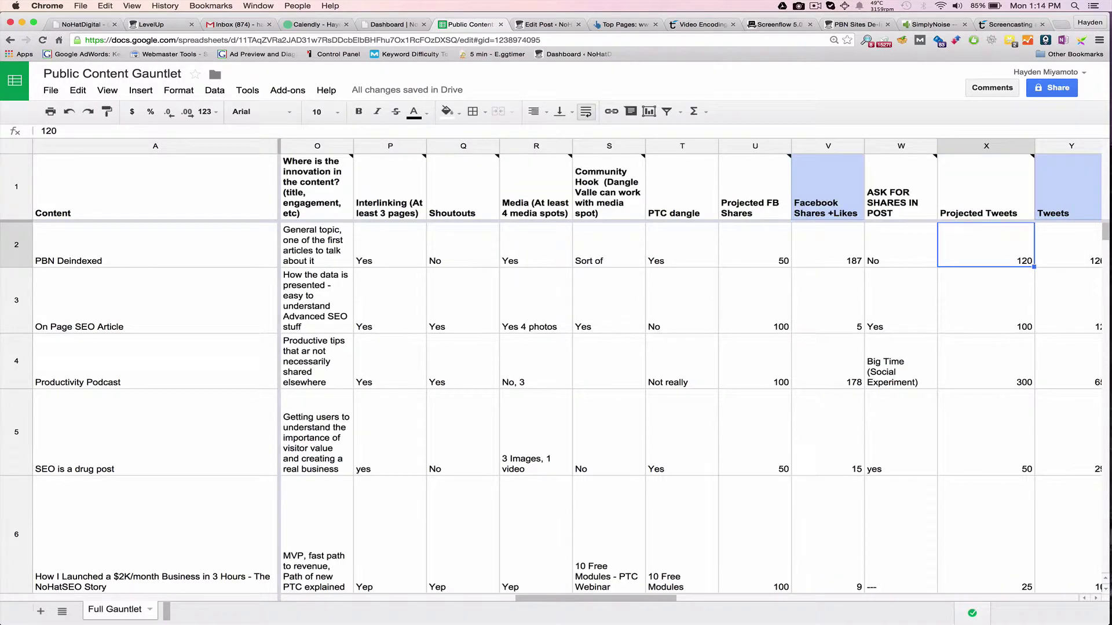
{"action": "key", "text": "Left"}
{"action": "key", "text": "Left"}
{"action": "key", "text": "Left"}
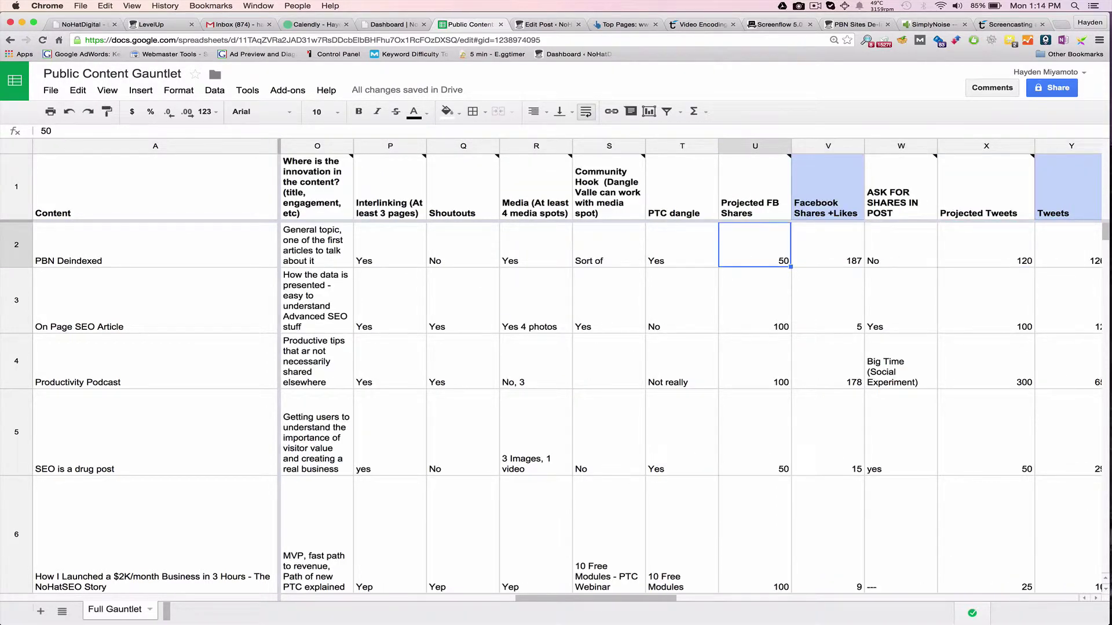
Compare projected FB shares with actual Facebook Shares + Likes for the PBN Deindexed and On Page SEO Article rows
{"action": "key", "text": "Right"}
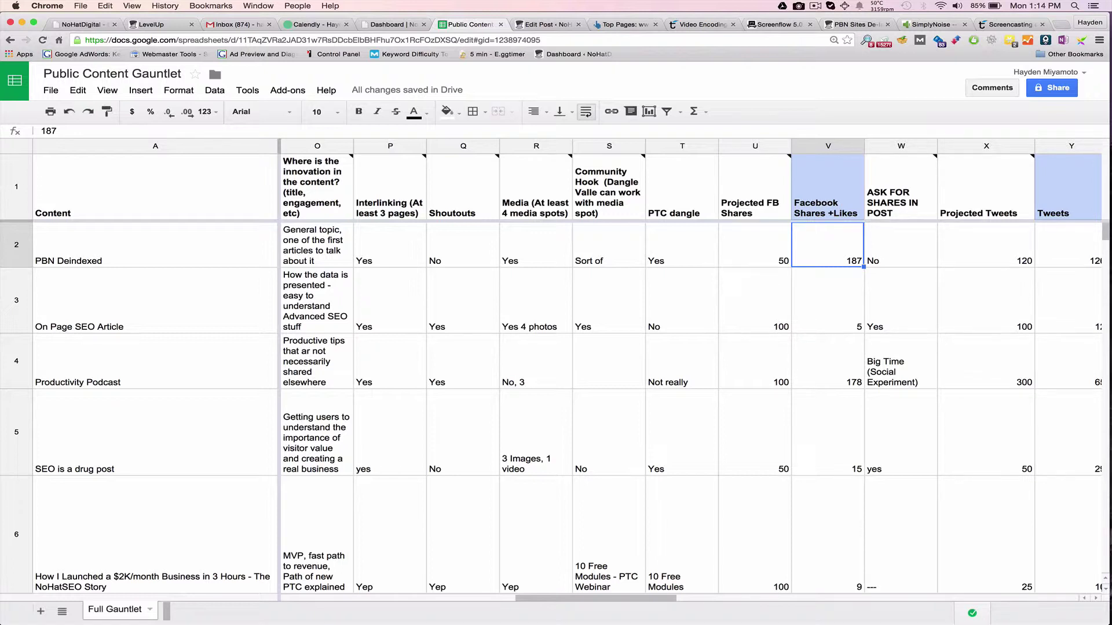
{"action": "key", "text": "Left"}
{"action": "key", "text": "Right"}
{"action": "key", "text": "Left"}
{"action": "key", "text": "Right"}
{"action": "key", "text": "Down"}
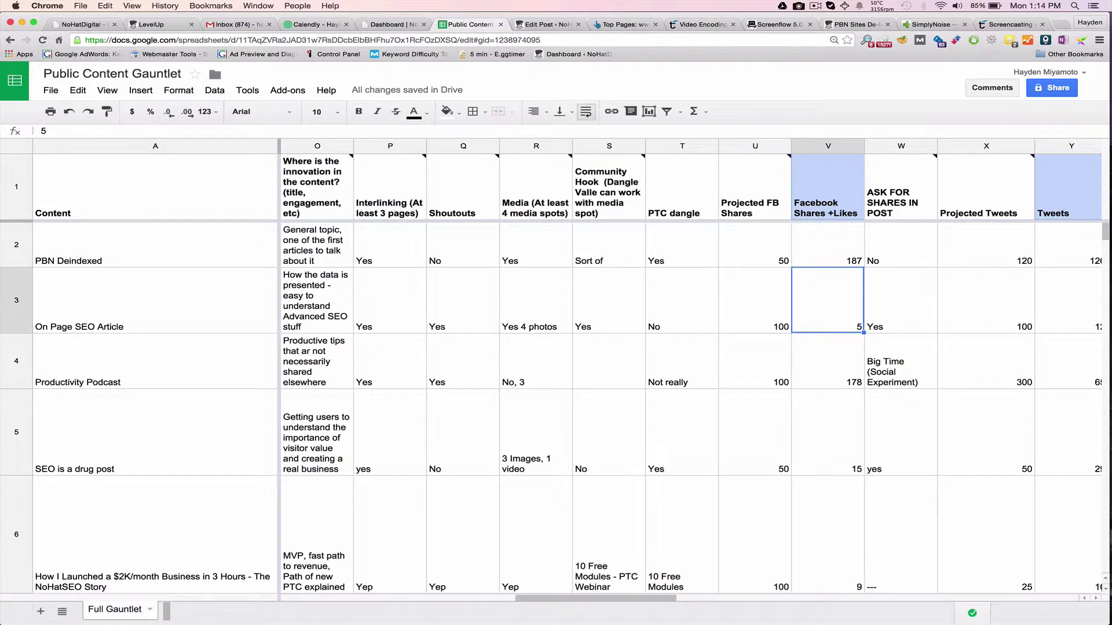
{"action": "key", "text": "Up"}
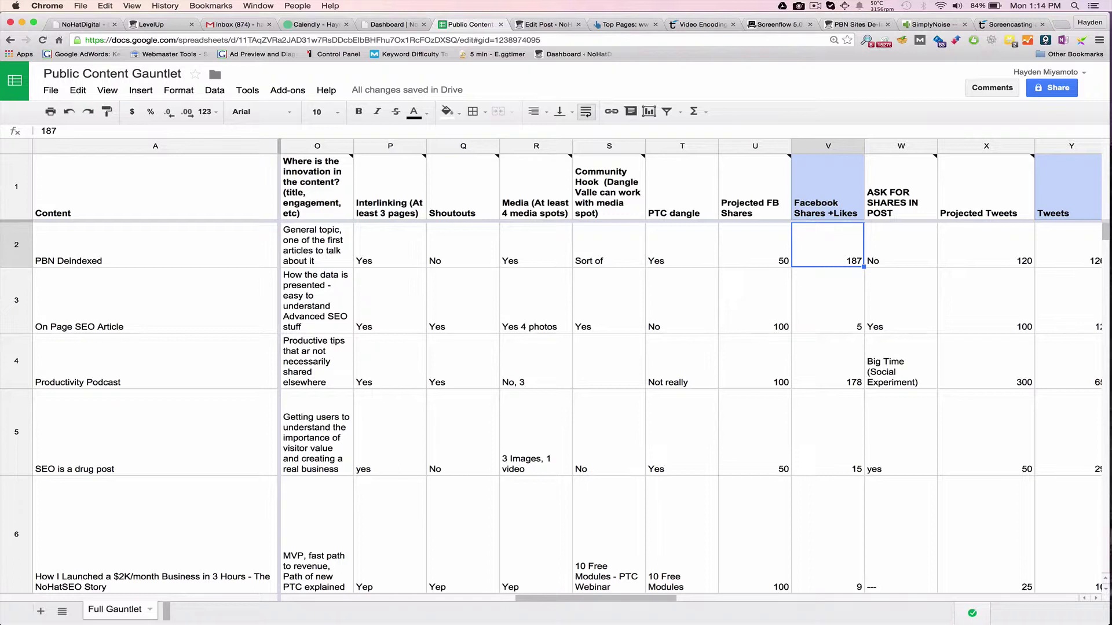
Check the ASK FOR SHARES IN POST entry and compare projected with actual tweets for the PBN Deindexed row
{"action": "key", "text": "Right"}
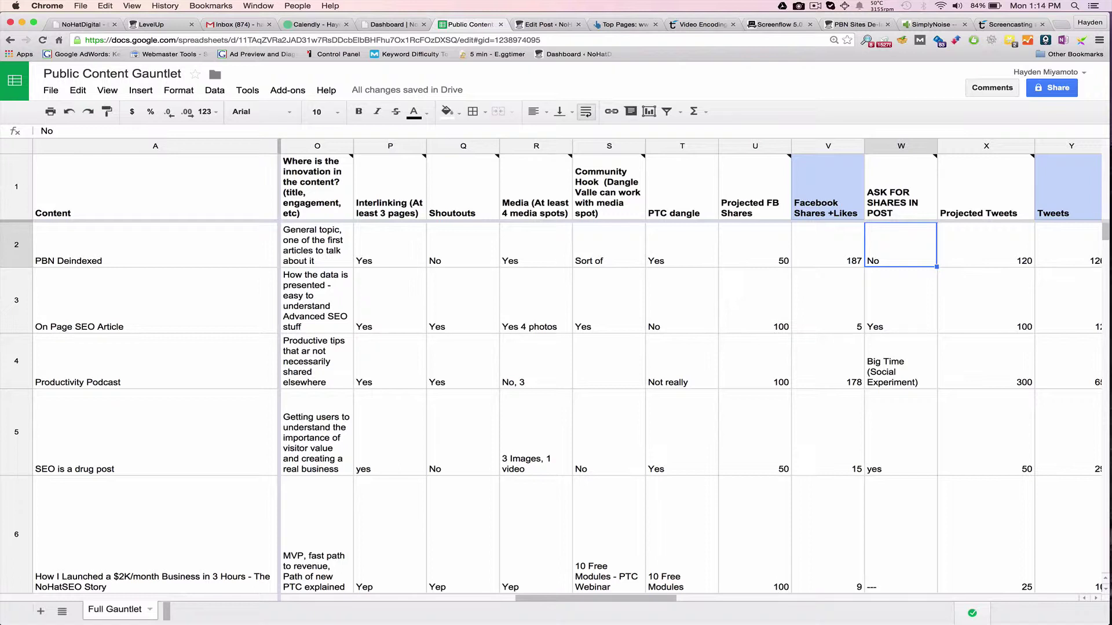
{"action": "key", "text": "Right"}
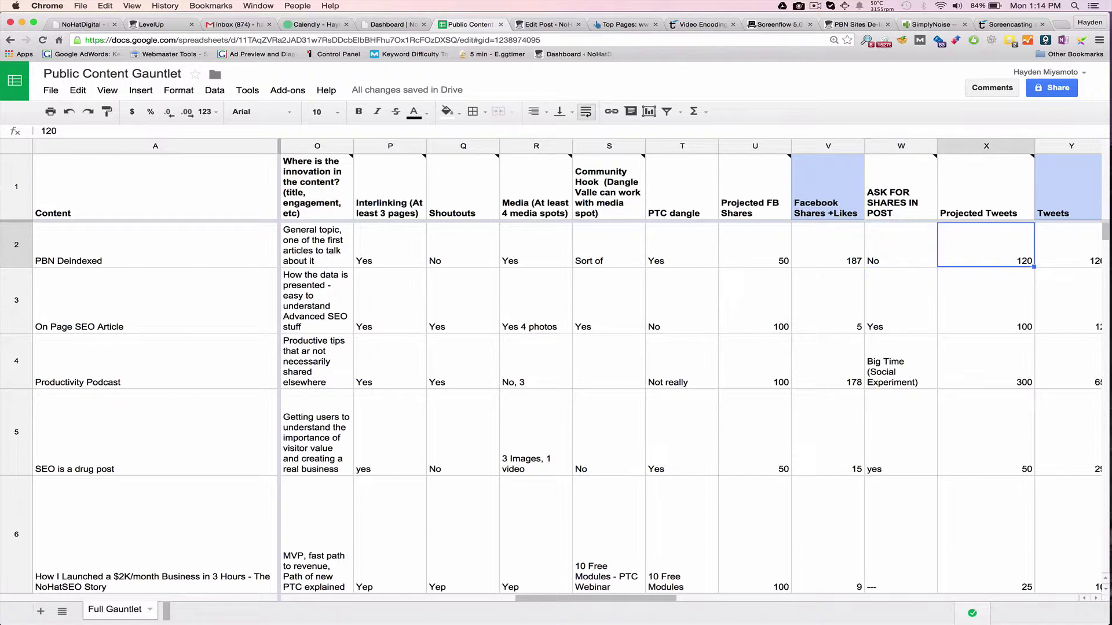
{"action": "key", "text": "Right"}
{"action": "key", "text": "Right"}
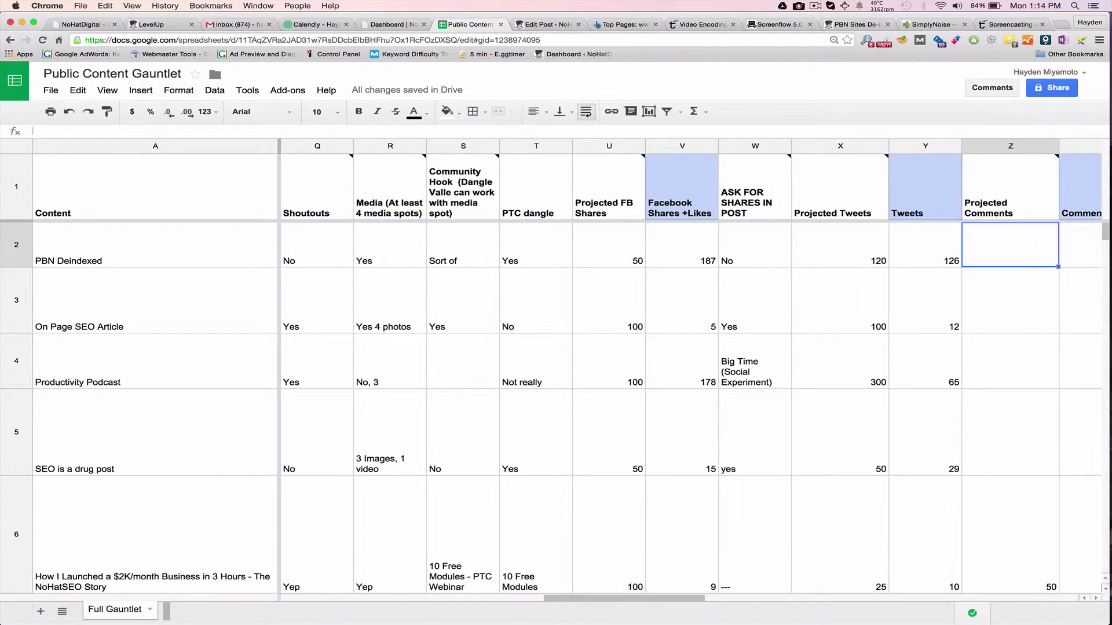
{"action": "left_click", "coordinate": [839, 244]}
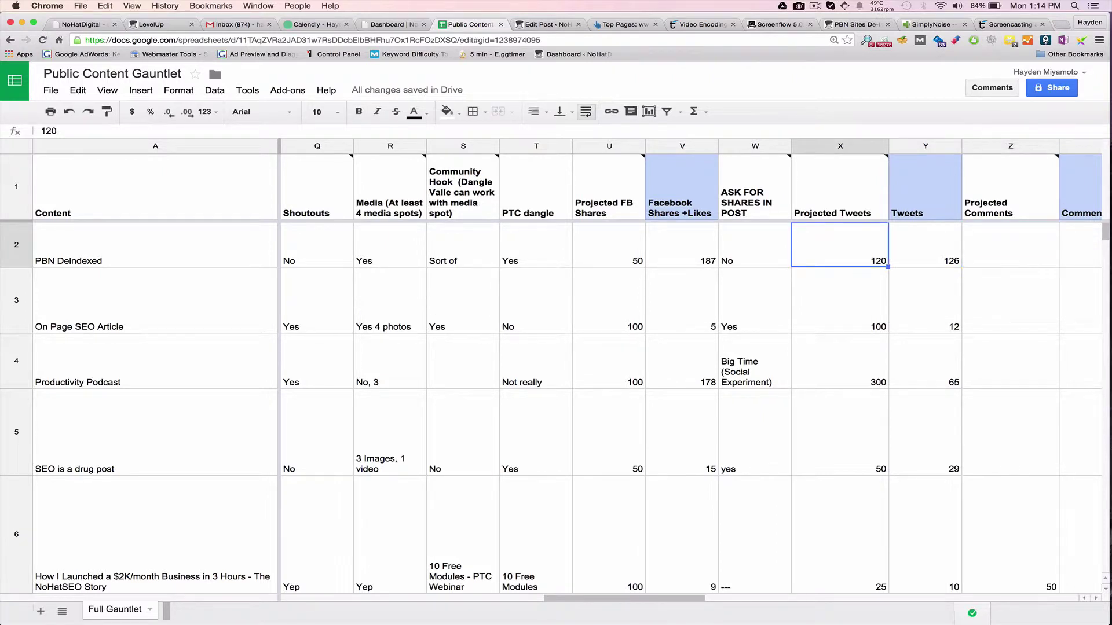
{"action": "key", "text": "Right"}
Review the projected comments, actual comments and Pageviews/Unique Pageviews after a week for the PBN Deindexed row
{"action": "key", "text": "Right"}
{"action": "key", "text": "Right"}
{"action": "key", "text": "Right"}
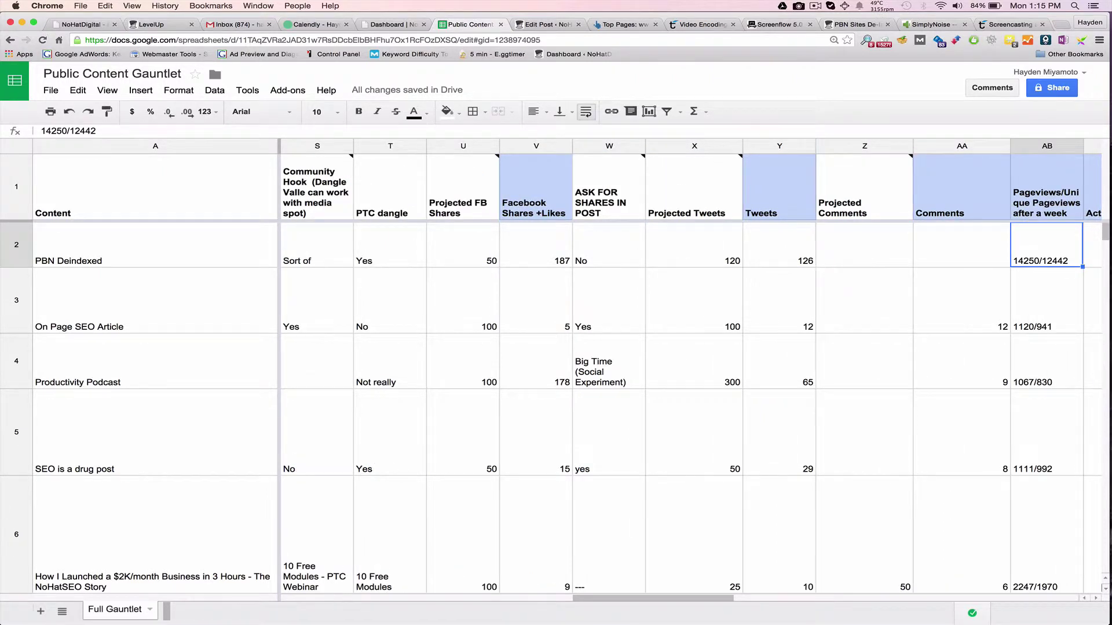
Review the Pageviews/Unique Pageviews after a week heading and the Actual Prospects heading beside it
{"action": "key", "text": "Right"}
{"action": "left_click", "coordinate": [900, 191]}
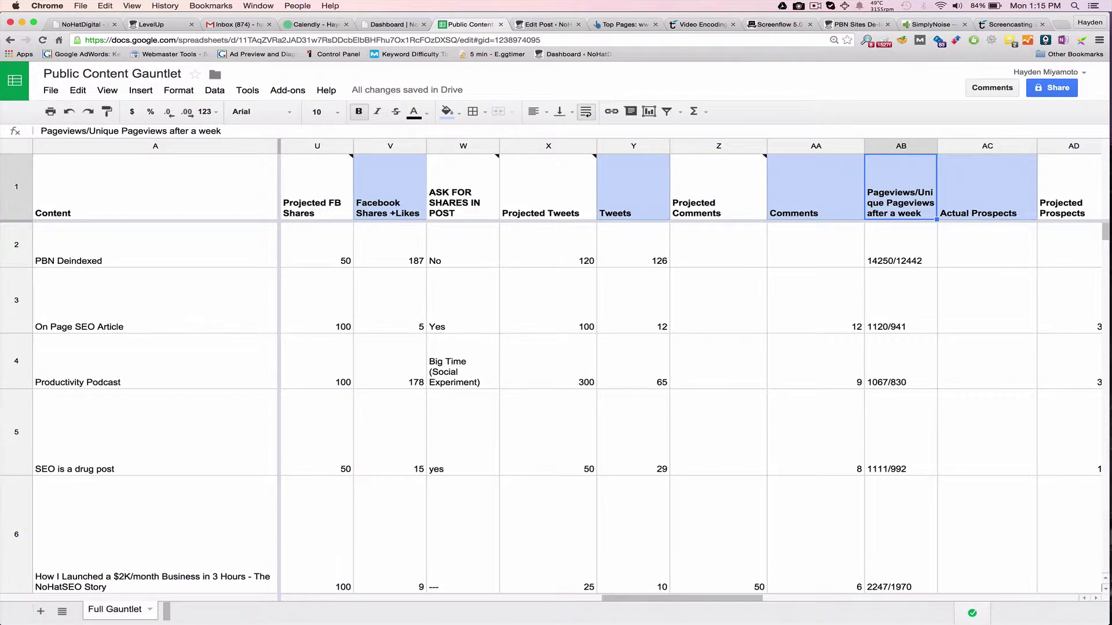
{"action": "key", "text": "Right"}
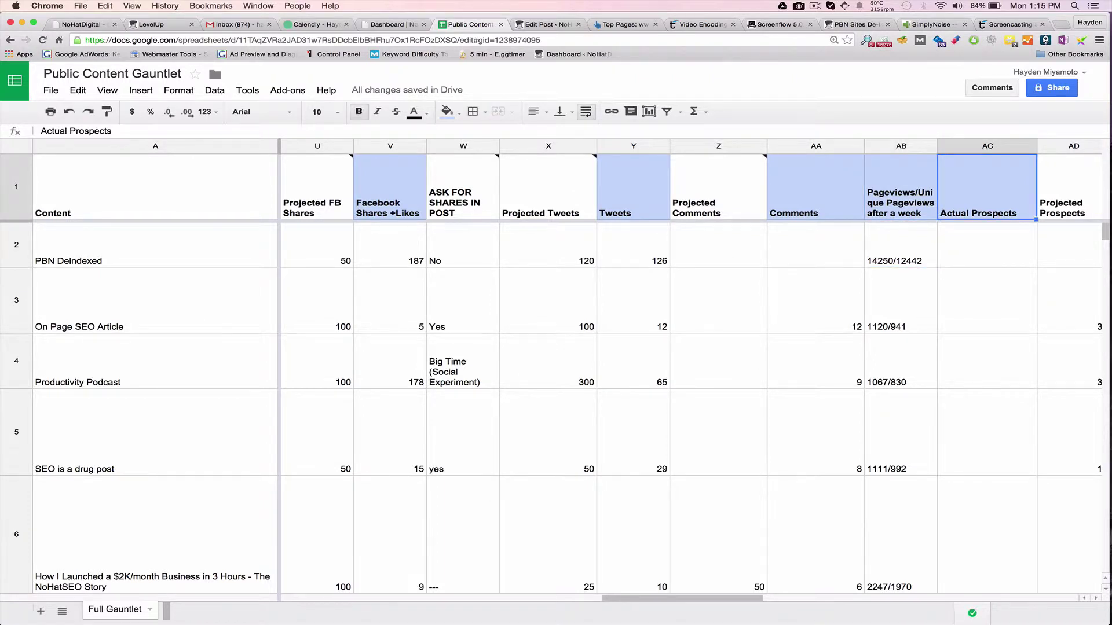
{"action": "scroll", "coordinate": [689, 370], "scroll_direction": "right", "scroll_amount": 2}
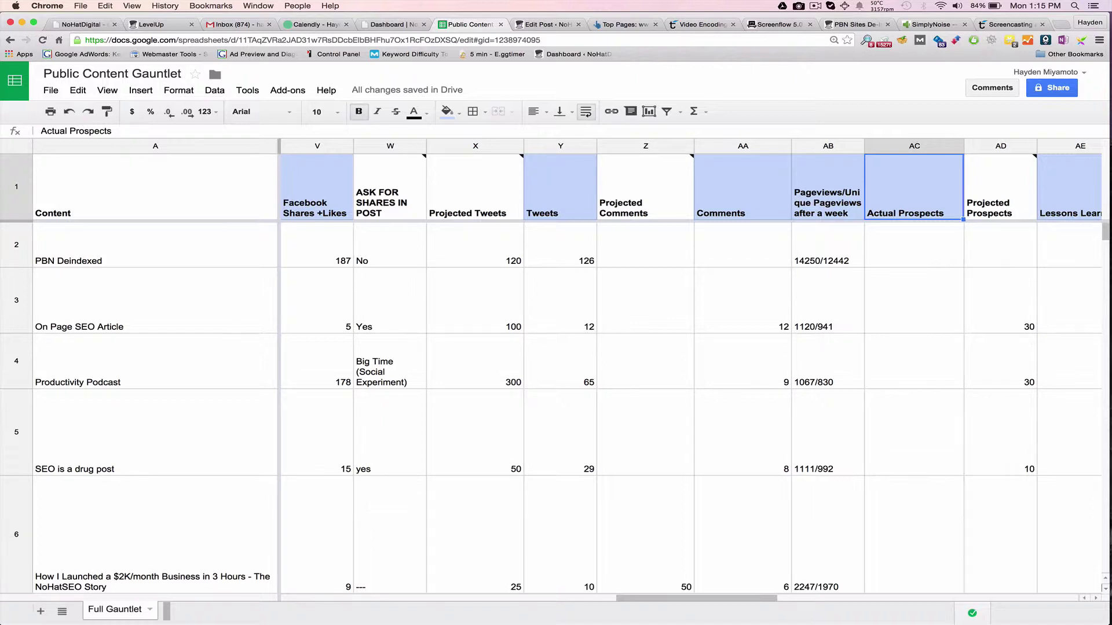
Compare the Actual Prospects and Projected Prospects columns, checking the actual entries from PBN Deindexed down to the Productivity Podcast row
{"action": "key", "text": "Left"}
{"action": "key", "text": "Right"}
{"action": "key", "text": "Right"}
{"action": "key", "text": "Left"}
{"action": "key", "text": "Right"}
{"action": "key", "text": "Down"}
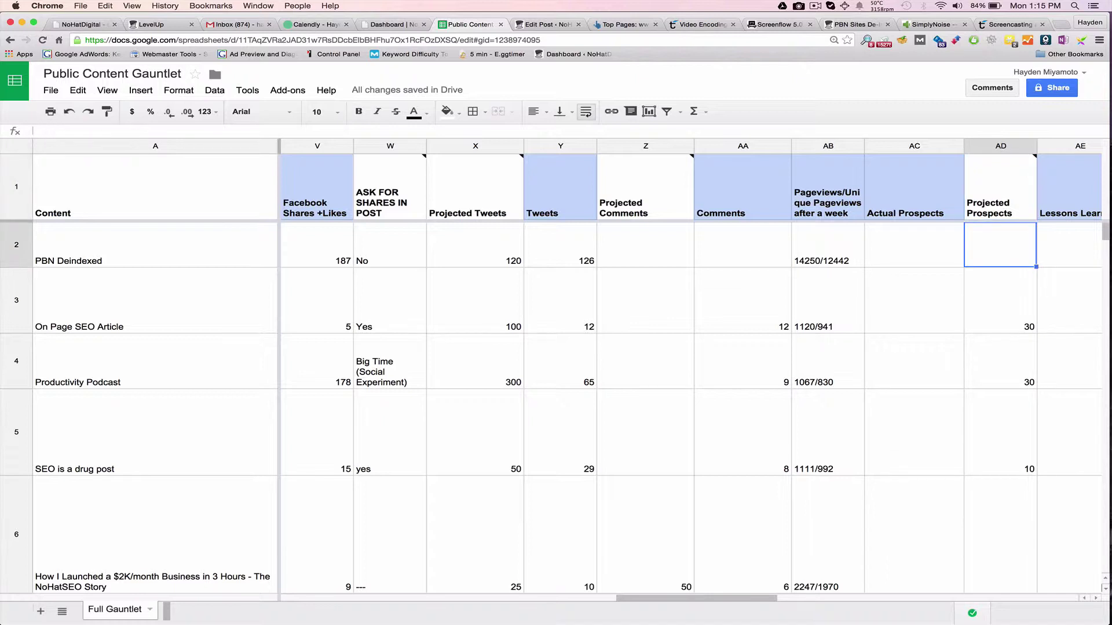
{"action": "key", "text": "Left"}
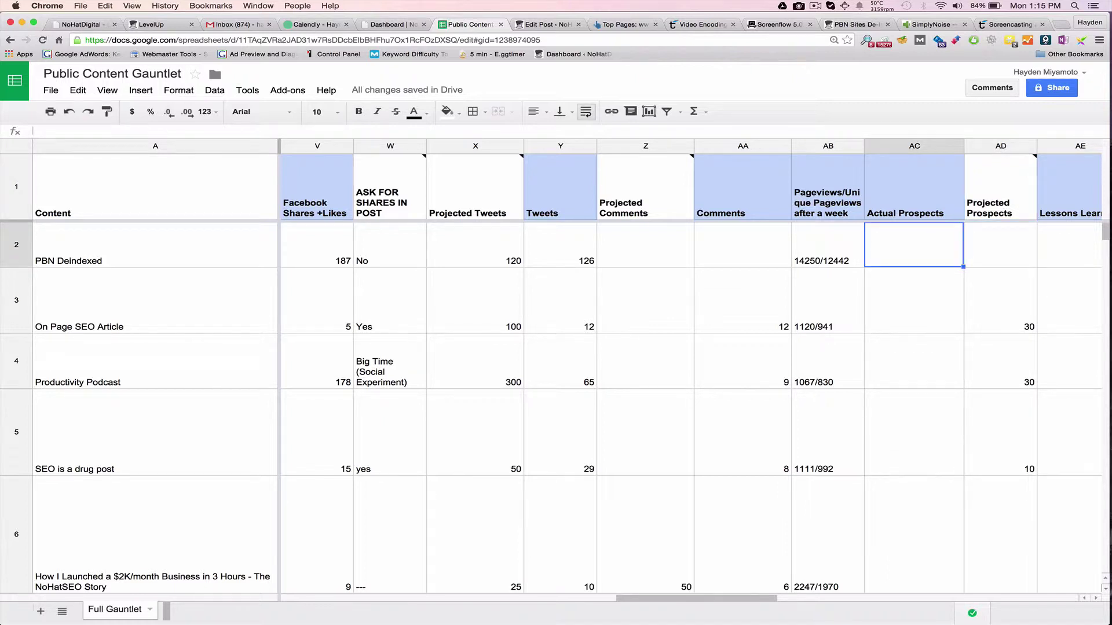
{"action": "key", "text": "Down"}
{"action": "key", "text": "Down"}
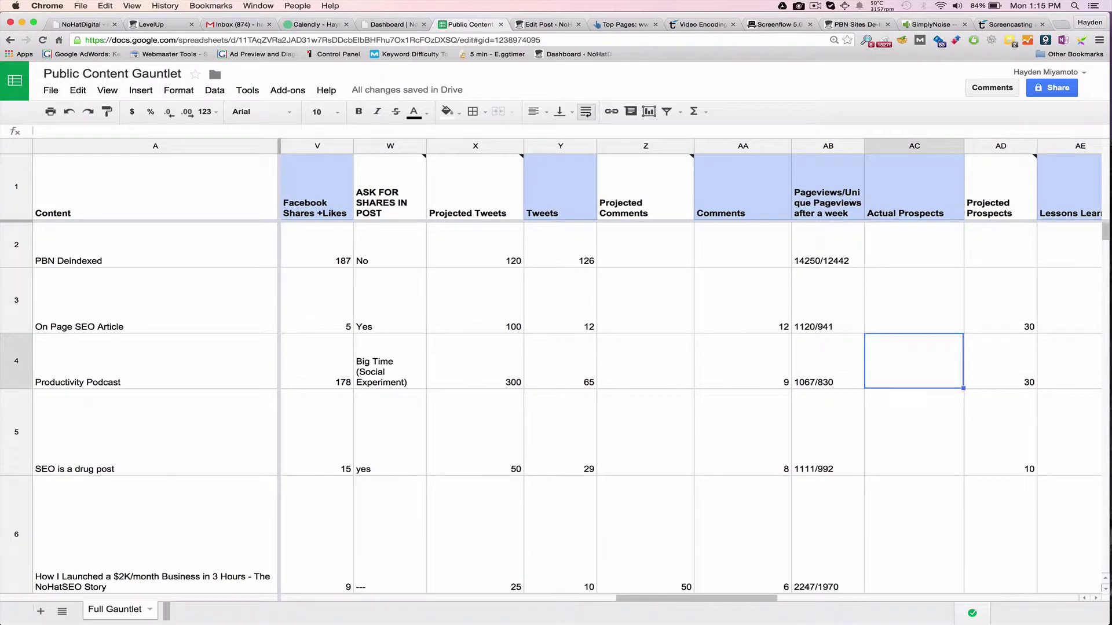
Examine the Lessons Learned heading in relation to the Pageviews/Unique Pageviews and Actual Prospects headings
{"action": "key", "text": "Up"}
{"action": "key", "text": "Up"}
{"action": "key", "text": "Up"}
{"action": "key", "text": "Right"}
{"action": "key", "text": "Right"}
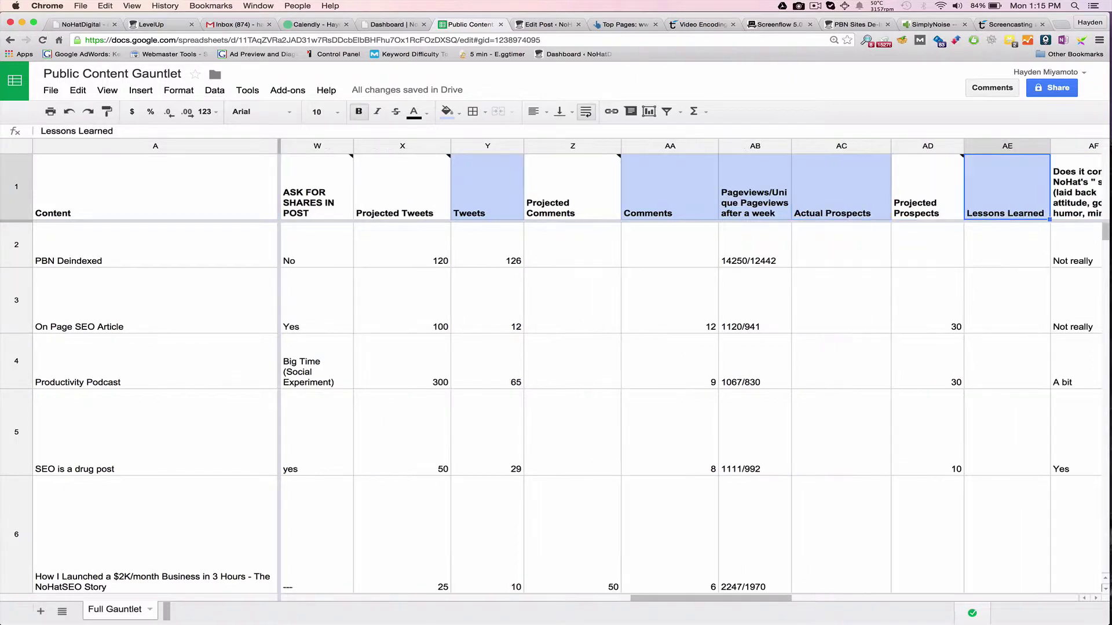
{"action": "key", "text": "Right"}
{"action": "key", "text": "Left"}
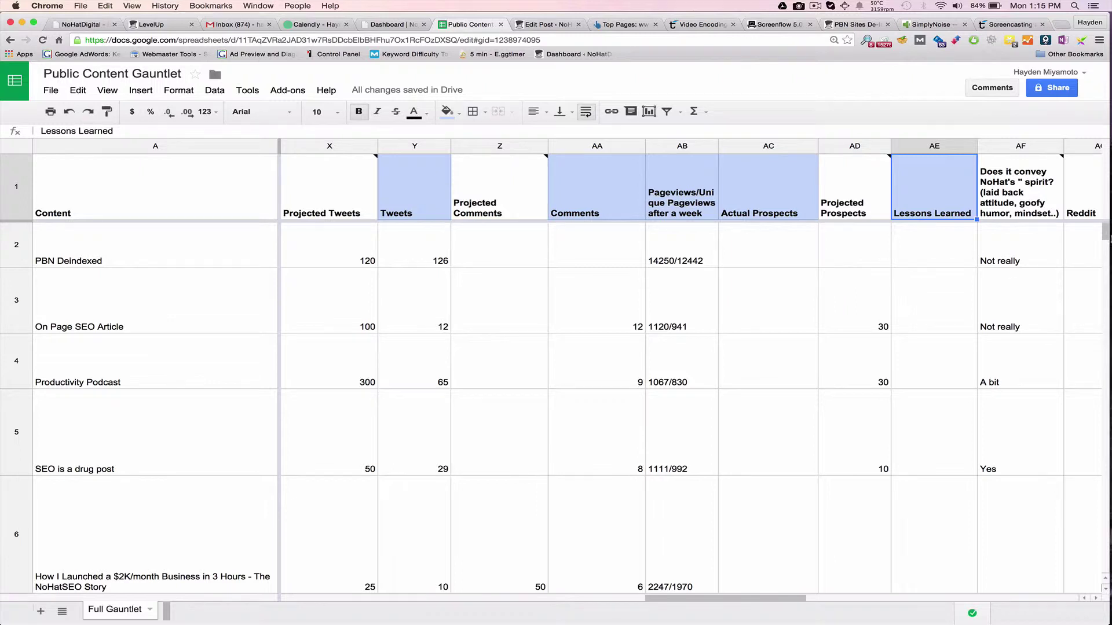
{"action": "left_click", "coordinate": [766, 189]}
{"action": "left_click", "coordinate": [701, 185]}
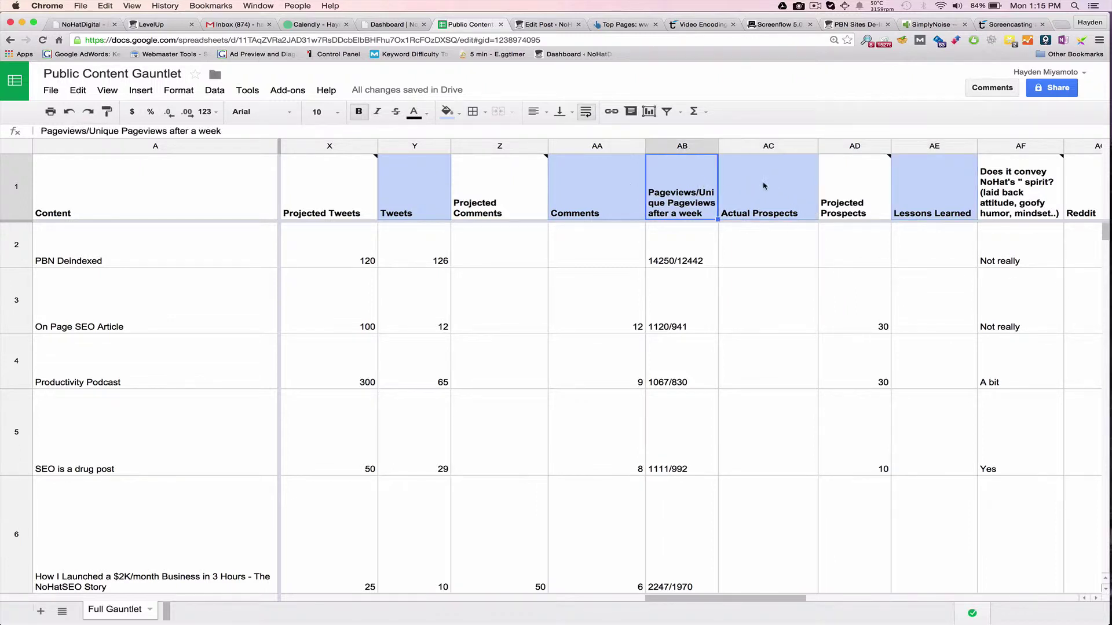
{"action": "left_click", "coordinate": [765, 186]}
{"action": "left_click", "coordinate": [913, 189]}
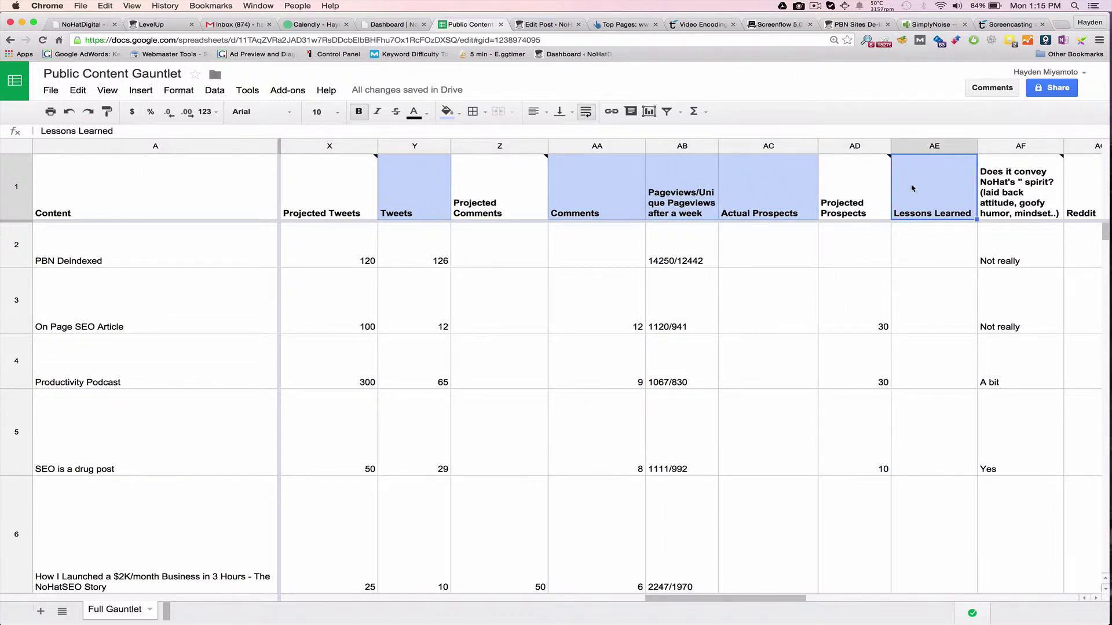
Check the Lessons Learned heading against its cell in the PBN Deindexed row
{"action": "key", "text": "Down"}
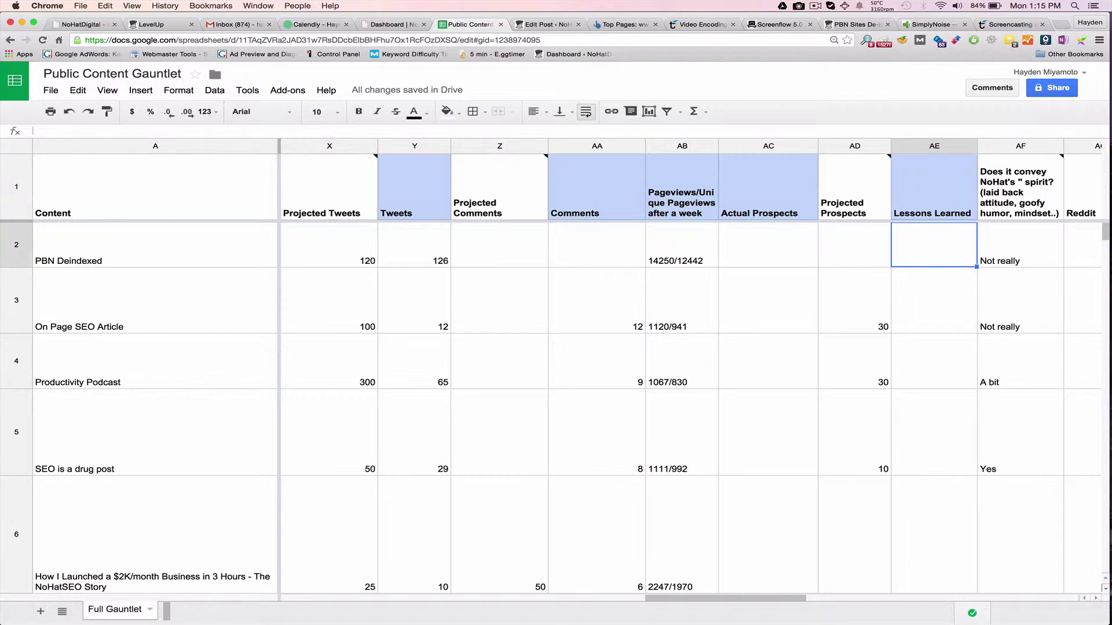
{"action": "key", "text": "Up"}
{"action": "key", "text": "Down"}
{"action": "key", "text": "Up"}
{"action": "key", "text": "Down"}
{"action": "key", "text": "Up"}
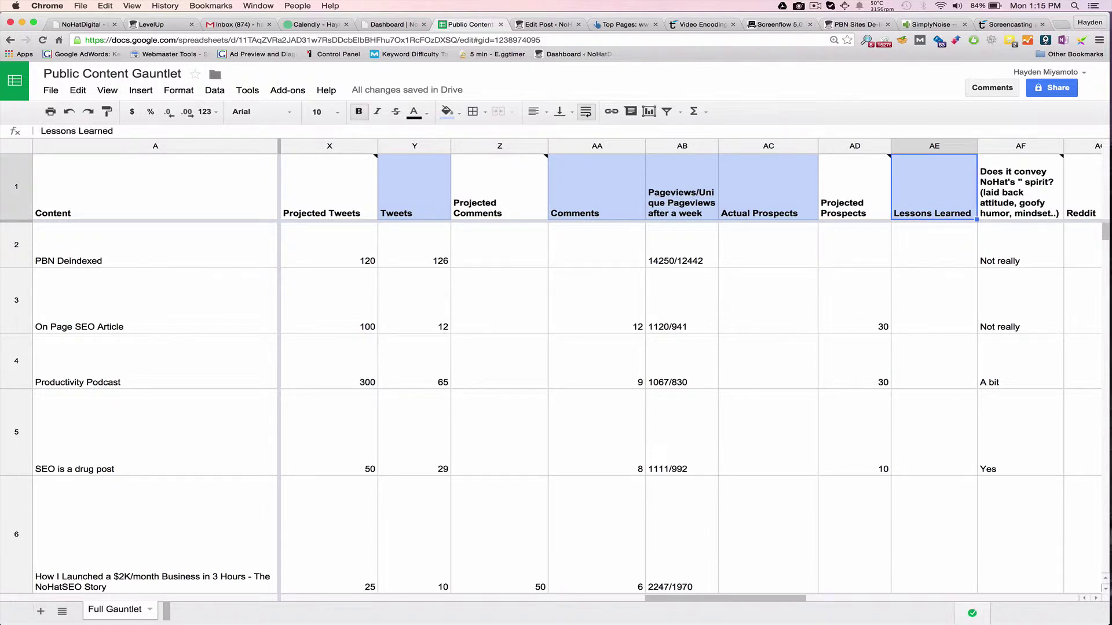
{"action": "key", "text": "Down"}
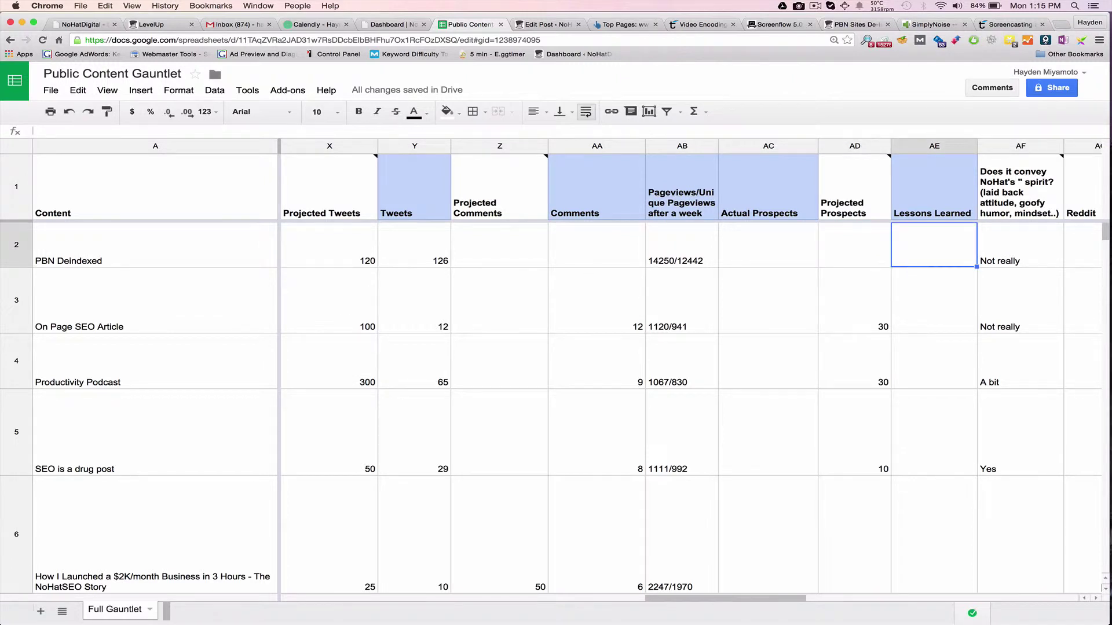
Review whether the PBN Deindexed and On Page SEO Article pieces convey NoHat's spirit, checking the column heading and both entries
{"action": "key", "text": "Right"}
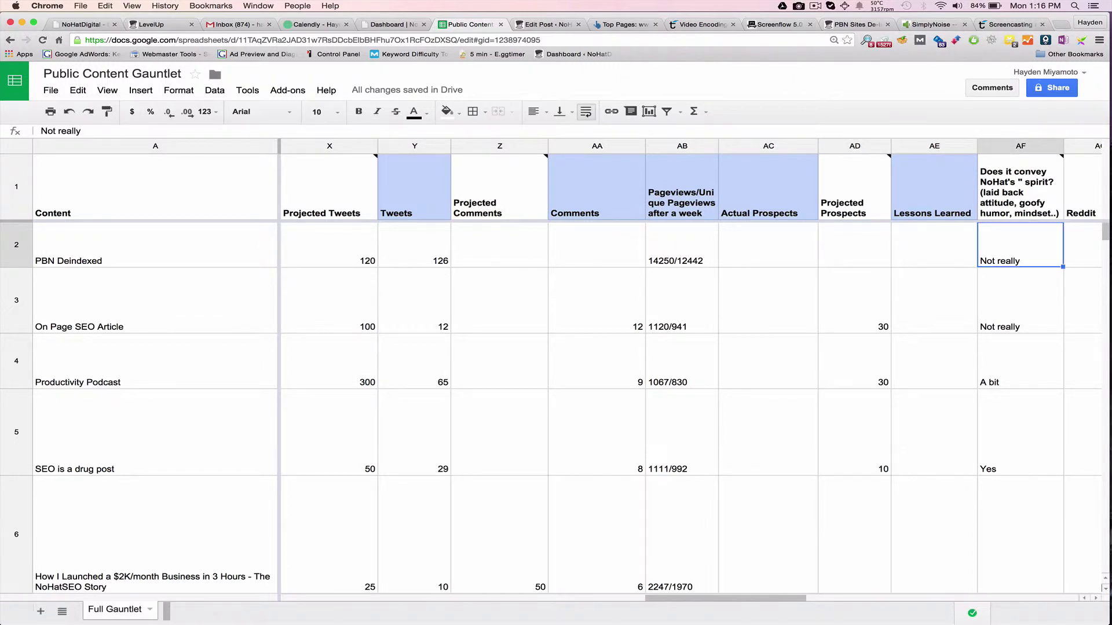
{"action": "key", "text": "Right"}
{"action": "key", "text": "Left"}
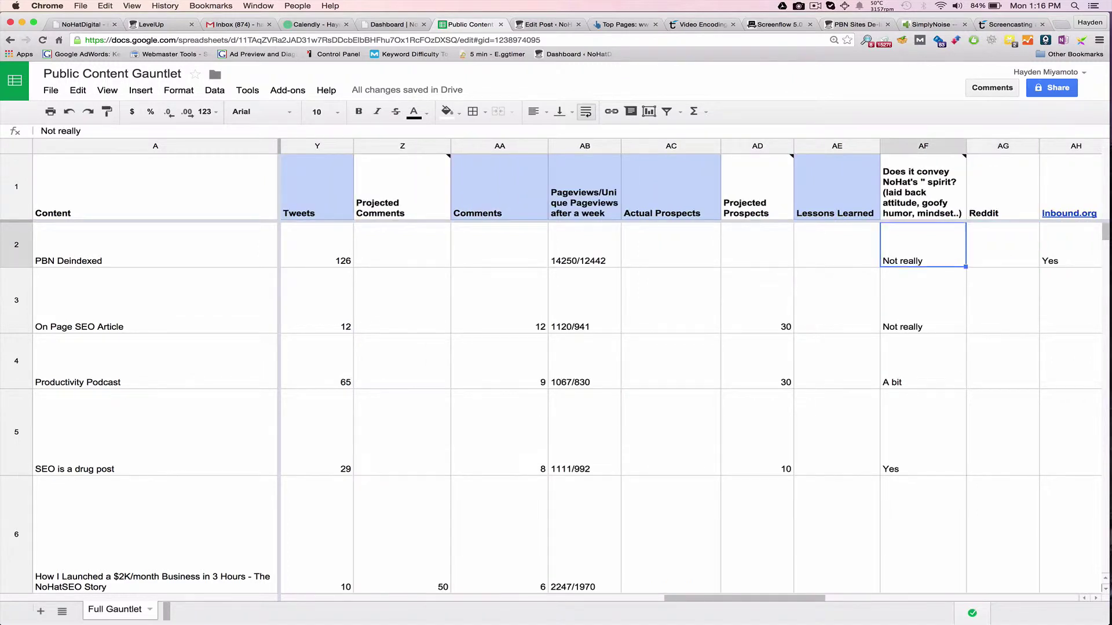
{"action": "key", "text": "Up"}
{"action": "key", "text": "Down"}
{"action": "key", "text": "Up"}
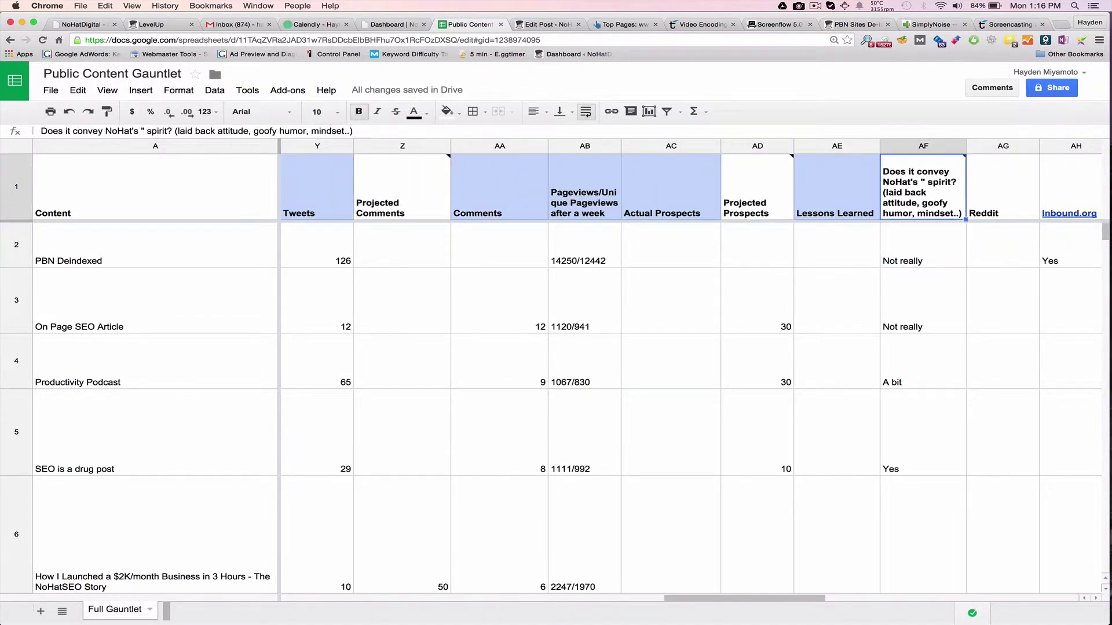
{"action": "key", "text": "Down"}
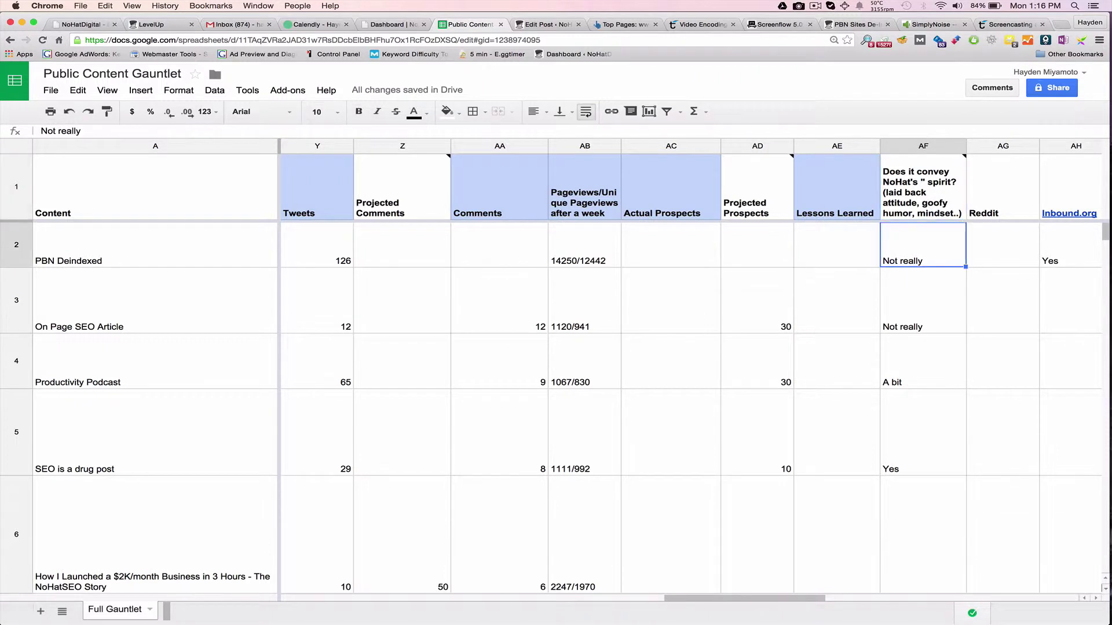
{"action": "key", "text": "Down"}
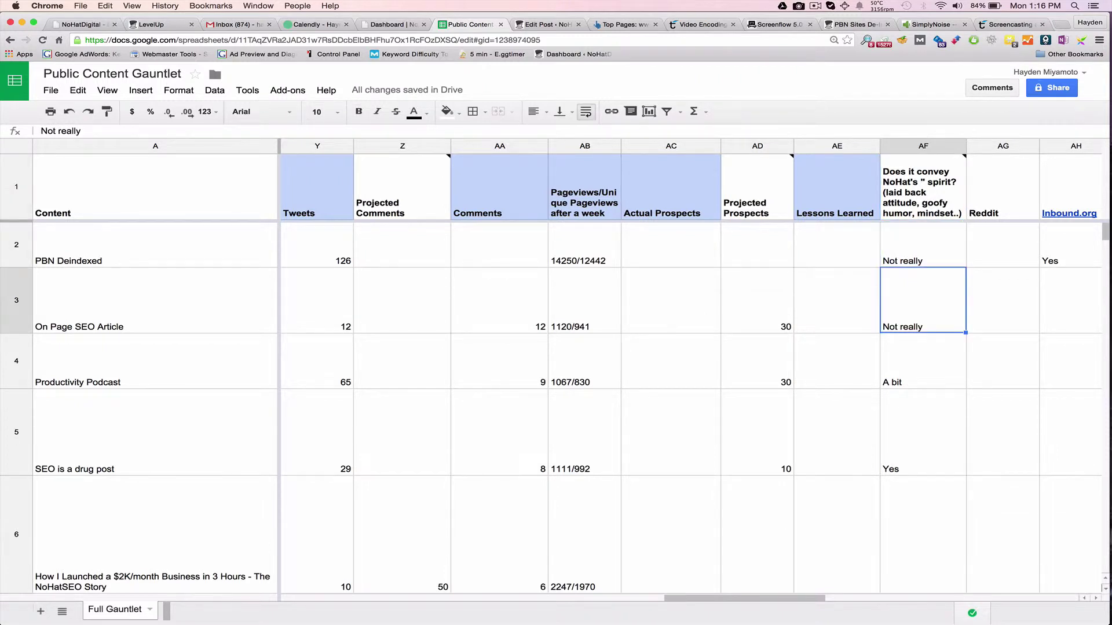
{"action": "key", "text": "Up"}
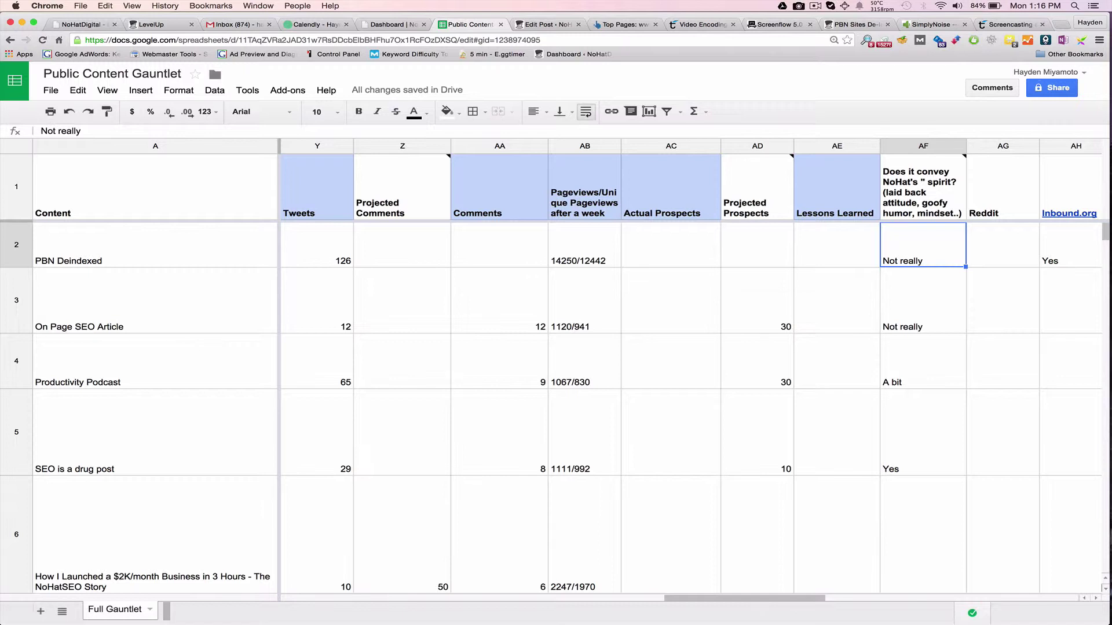
Look through the community site columns from Reddit to DigitalPoint? for the PBN Deindexed row, returning to Reddit
{"action": "key", "text": "Right"}
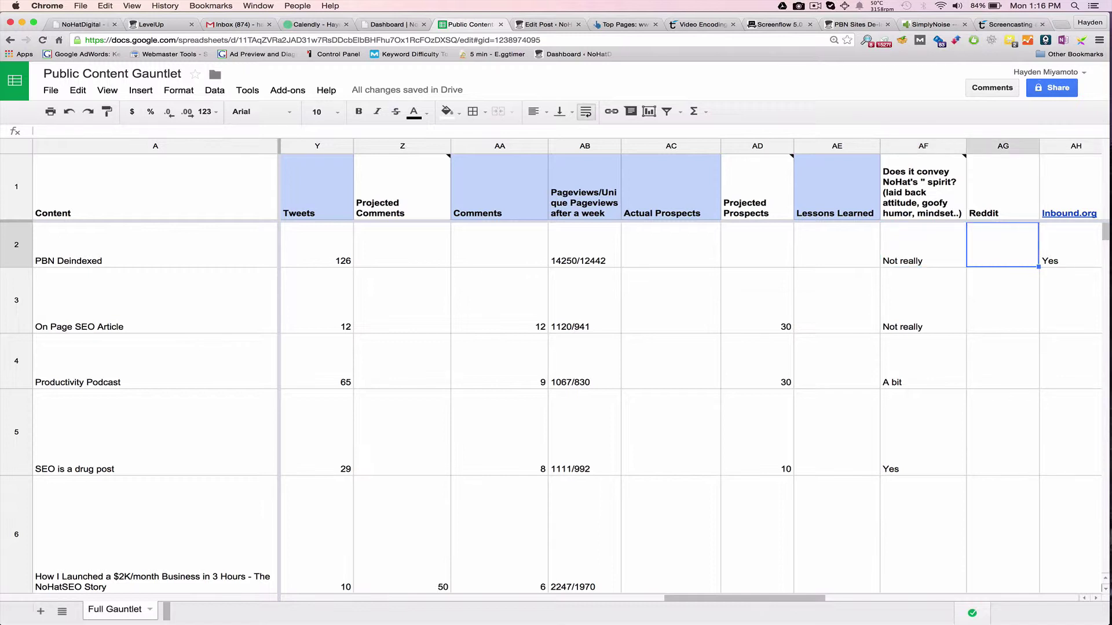
{"action": "key", "text": "Right"}
{"action": "key", "text": "Right"}
{"action": "key", "text": "Right"}
{"action": "key", "text": "Right"}
{"action": "key", "text": "Right"}
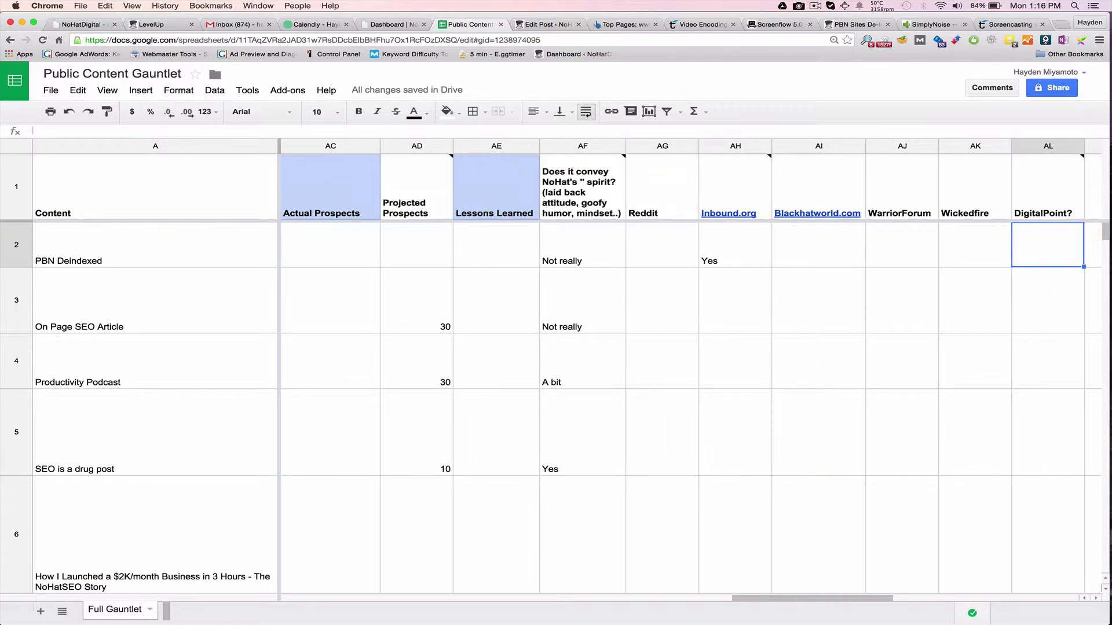
{"action": "key", "text": "Left"}
{"action": "key", "text": "Left"}
{"action": "key", "text": "Left"}
{"action": "key", "text": "Left"}
{"action": "key", "text": "Left"}
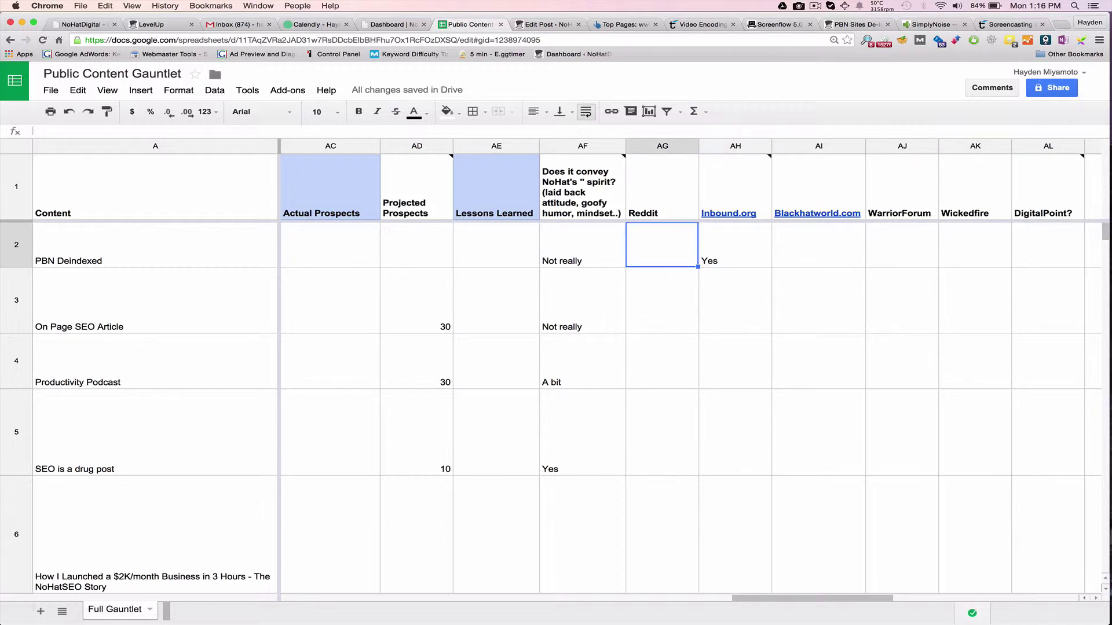
Go over the Inbound.org, Blackhatworld.com, WarriorForum, Wickedfire and DigitalPoint? cells of the PBN Deindexed row again, ending at Reddit
{"action": "key", "text": "Right"}
{"action": "key", "text": "Right"}
{"action": "key", "text": "Right"}
{"action": "key", "text": "Right"}
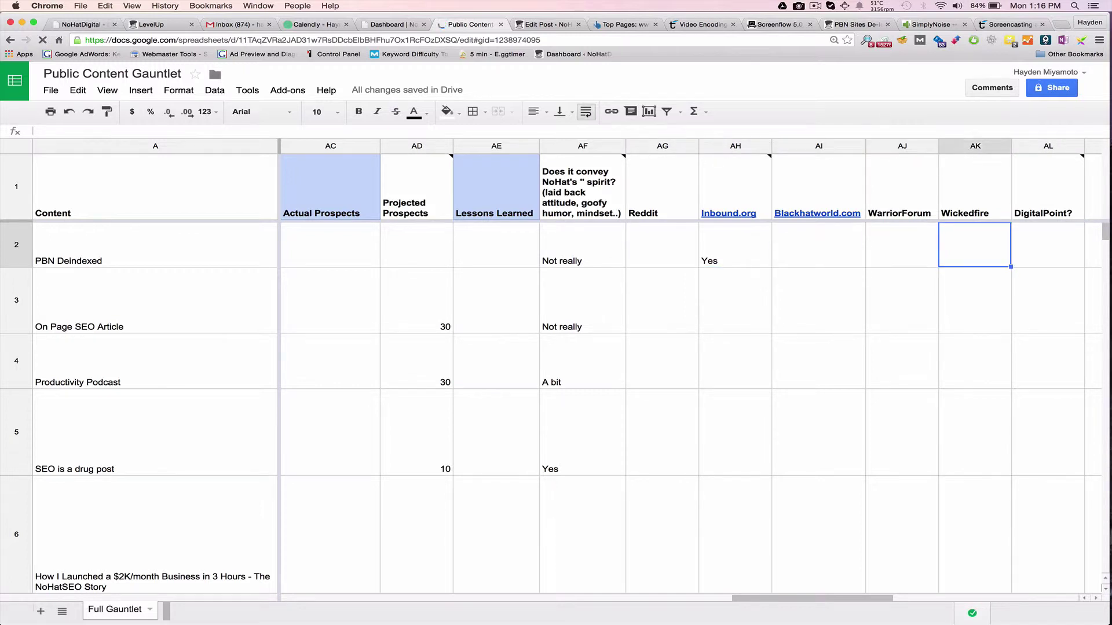
{"action": "key", "text": "Right"}
{"action": "key", "text": "Left"}
{"action": "key", "text": "Left"}
{"action": "key", "text": "Left"}
{"action": "key", "text": "Left"}
{"action": "key", "text": "Left"}
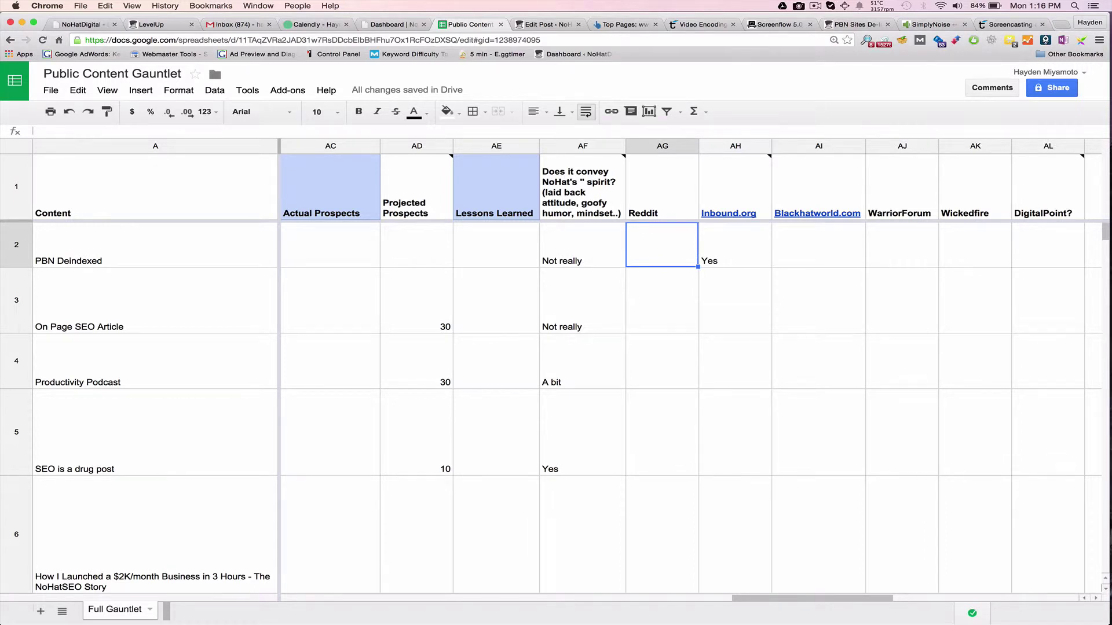
Check the Inbound.org entry for PBN Deindexed against Reddit, and continue through the forum columns to DigitalPoint?
{"action": "key", "text": "Right"}
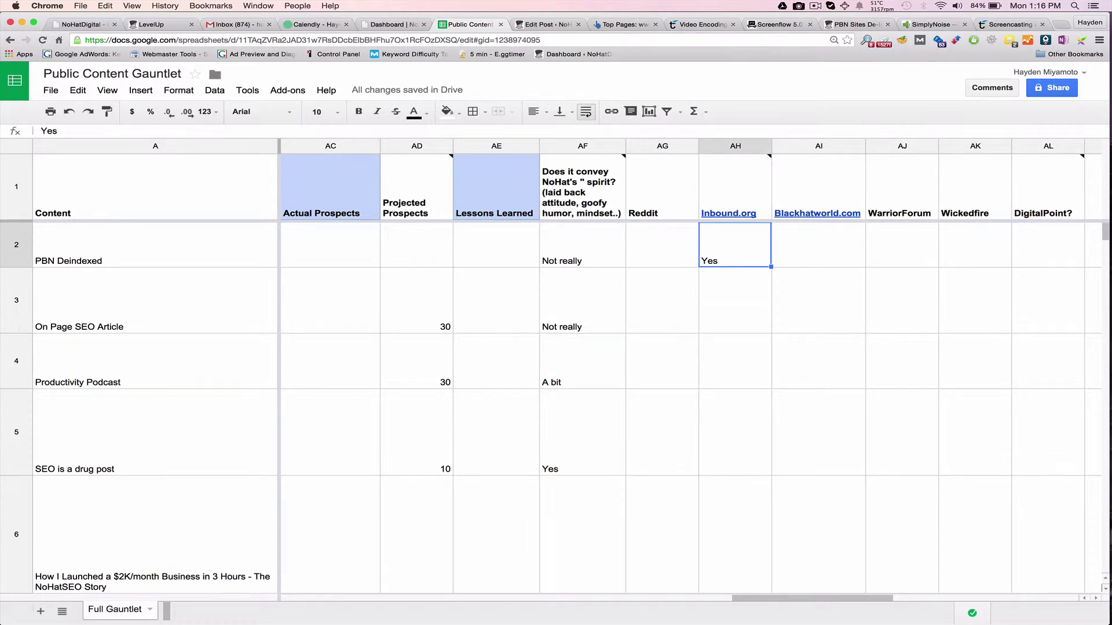
{"action": "key", "text": "Left"}
{"action": "key", "text": "Right"}
{"action": "key", "text": "Right"}
{"action": "key", "text": "Right"}
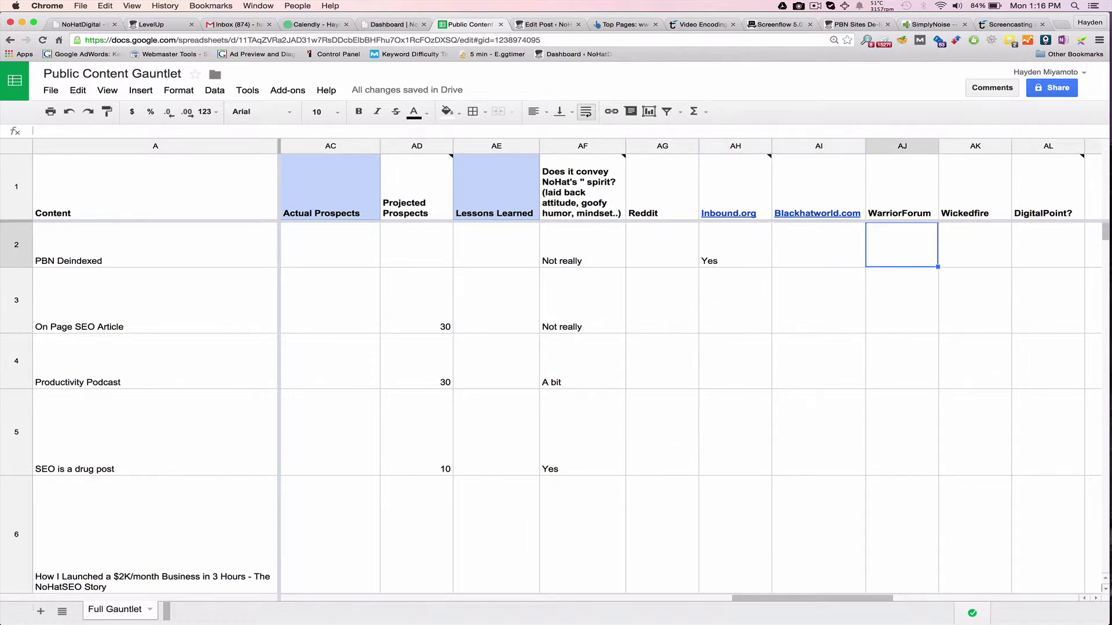
{"action": "key", "text": "Right"}
{"action": "key", "text": "Right"}
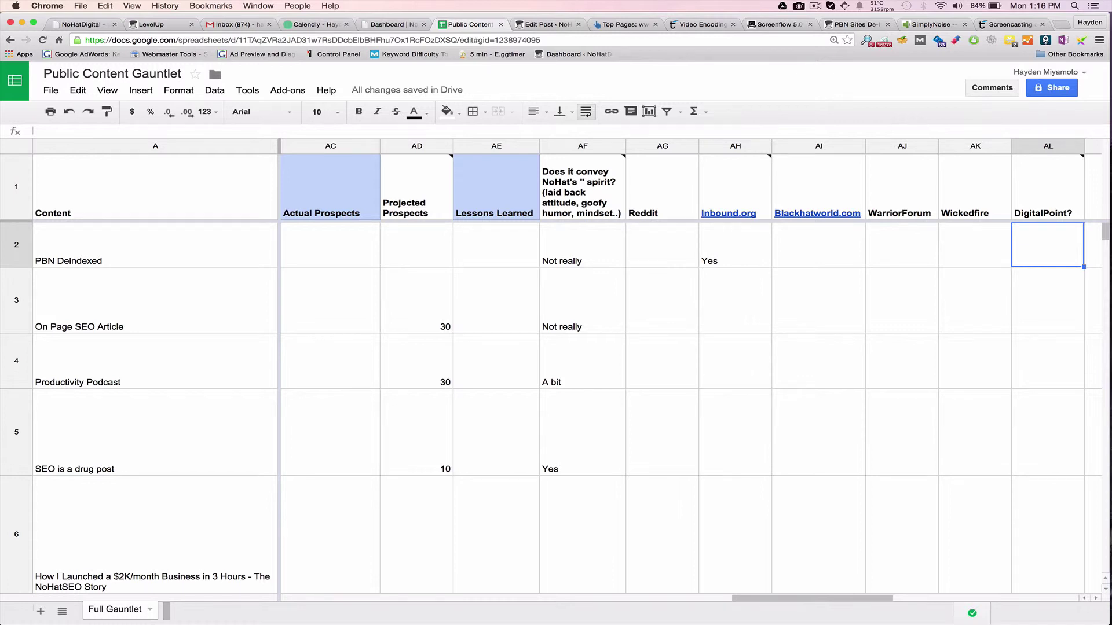
Look back from DigitalPoint? across the forum columns of the PBN Deindexed row, rechecking its Blackhatworld.com, Inbound.org and Reddit cells
{"action": "key", "text": "Left"}
{"action": "key", "text": "Left"}
{"action": "key", "text": "Left"}
{"action": "key", "text": "Left"}
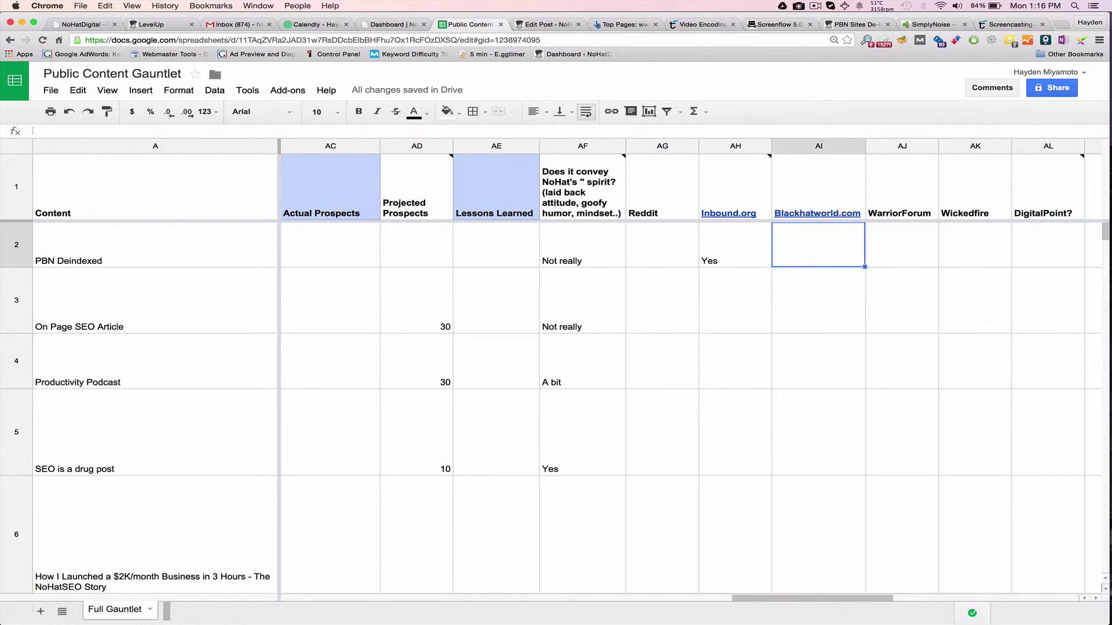
{"action": "key", "text": "Left"}
{"action": "key", "text": "Right"}
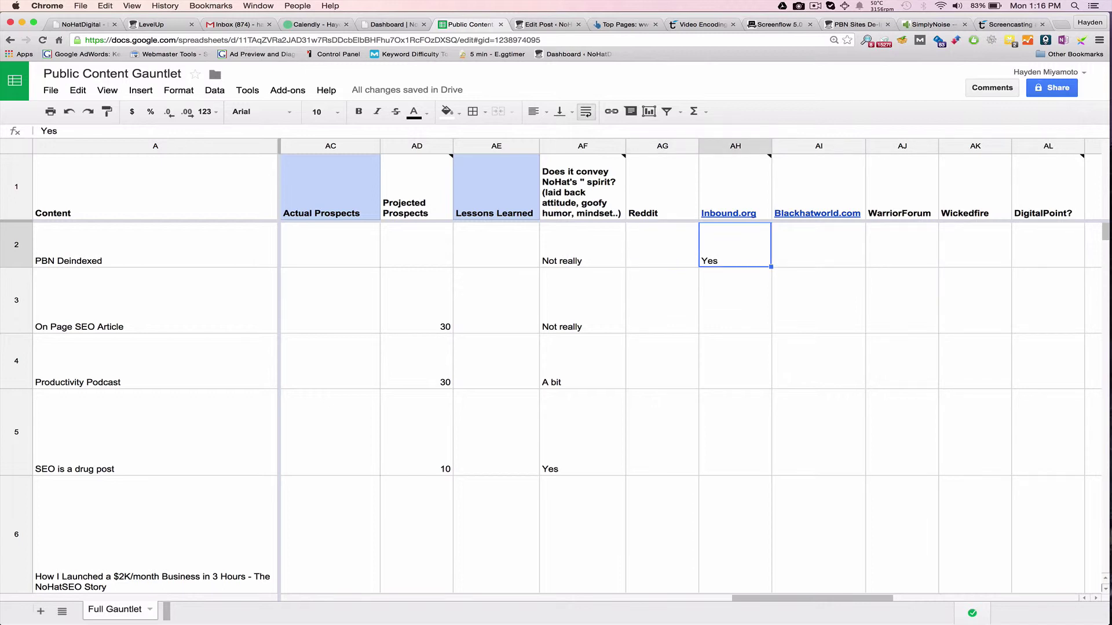
{"action": "key", "text": "Left"}
{"action": "key", "text": "Right"}
{"action": "key", "text": "Left"}
{"action": "key", "text": "Left"}
{"action": "key", "text": "Left"}
{"action": "key", "text": "Left"}
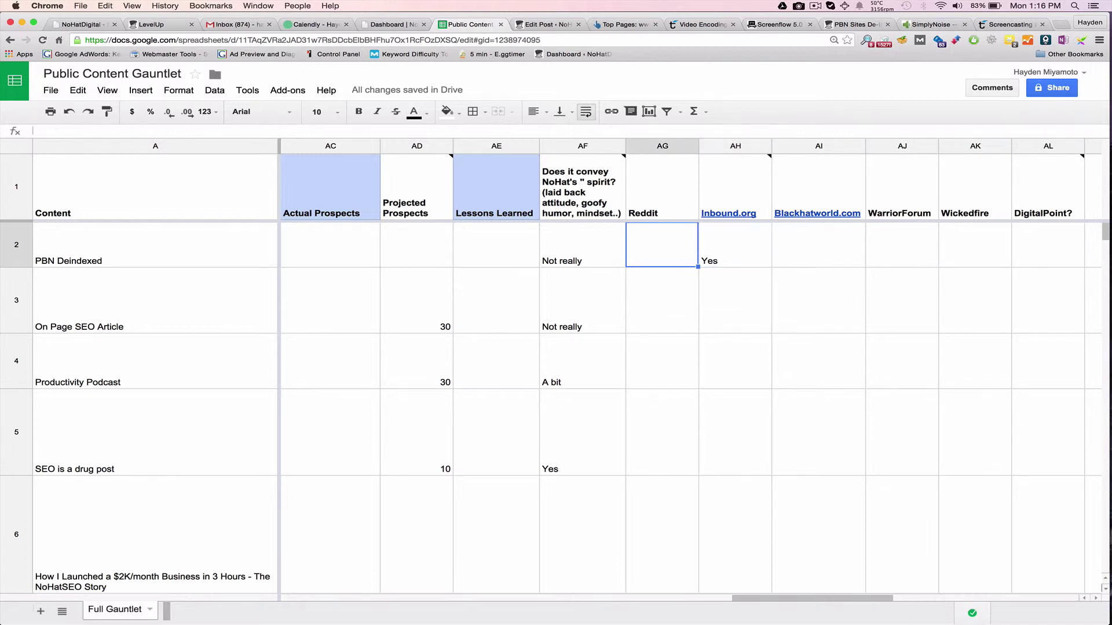